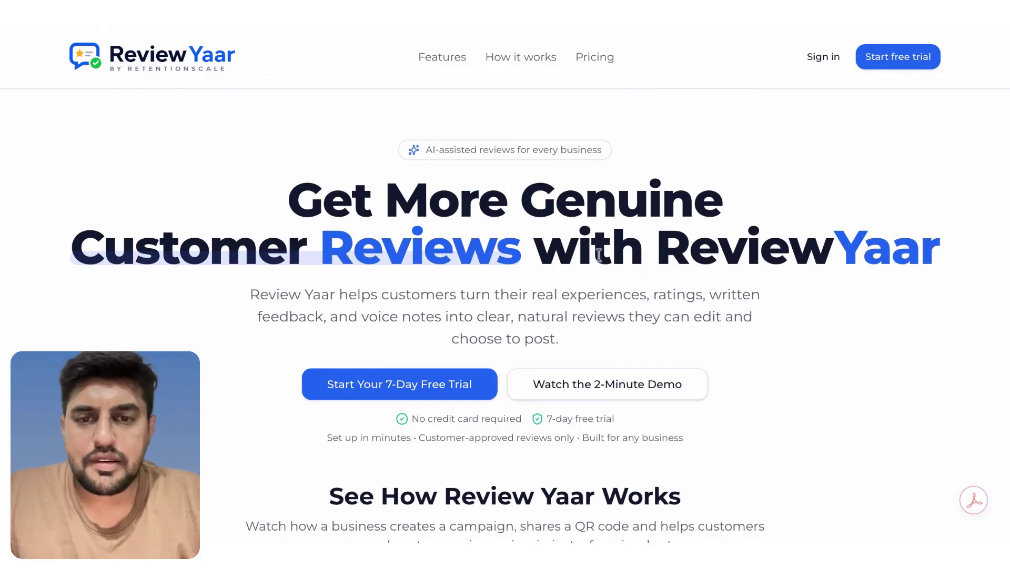
# Sign in to the Review Yaar account with the account e-mail and password.
pyautogui.click(811, 59)
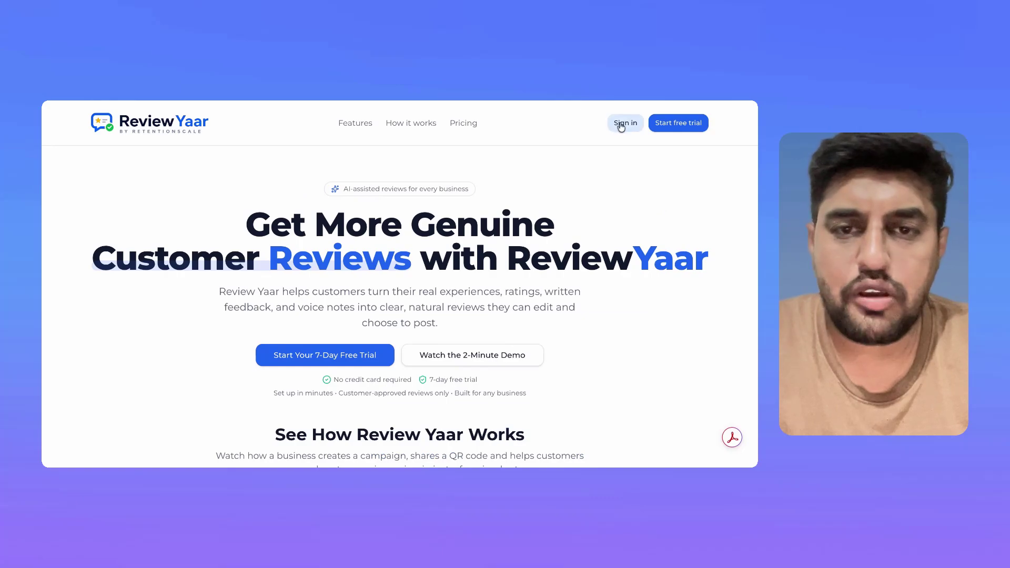
pyautogui.click(622, 124)
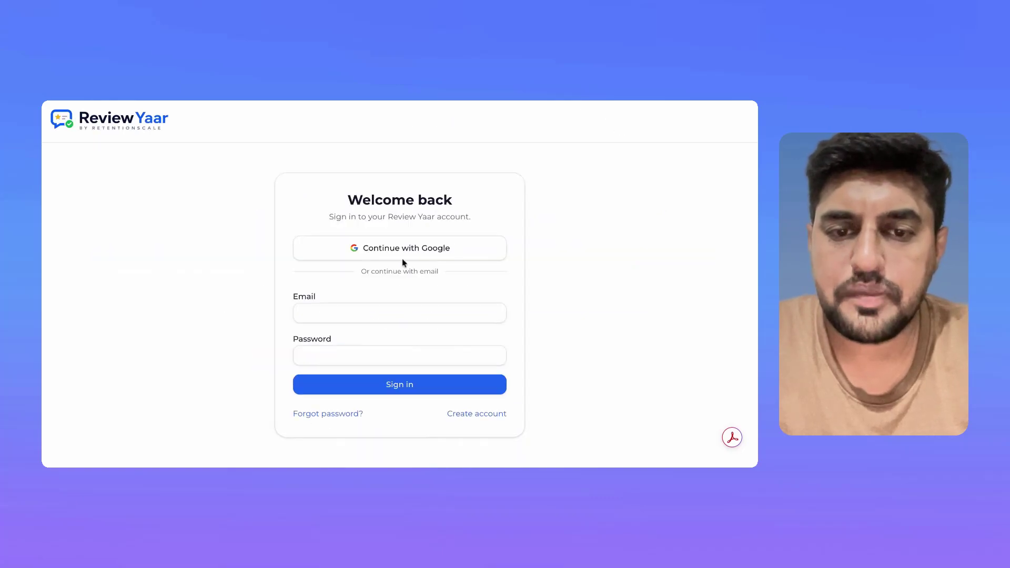
pyautogui.click(368, 312)
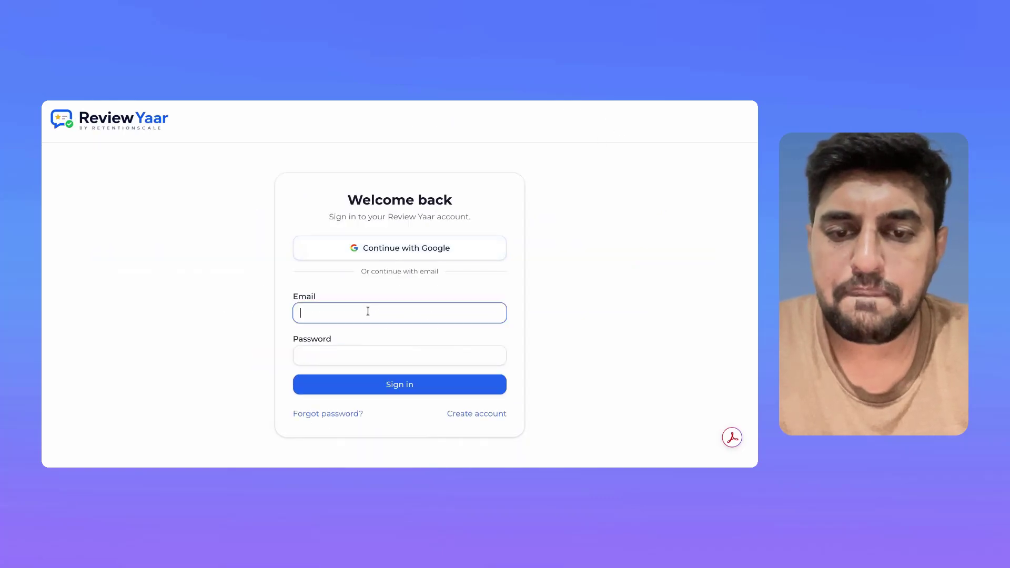
pyautogui.click(384, 339)
pyautogui.click(412, 394)
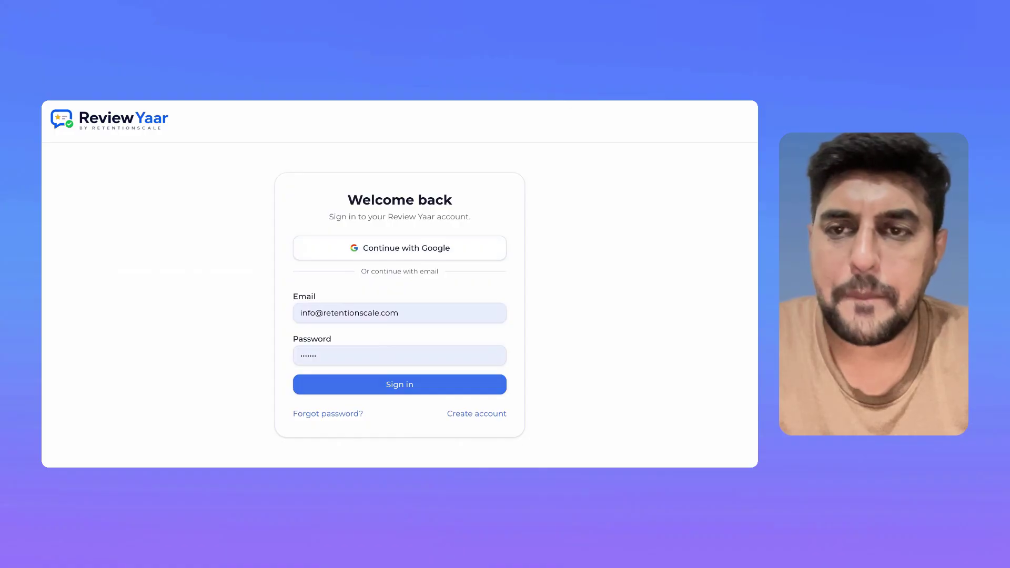
pyautogui.click(397, 389)
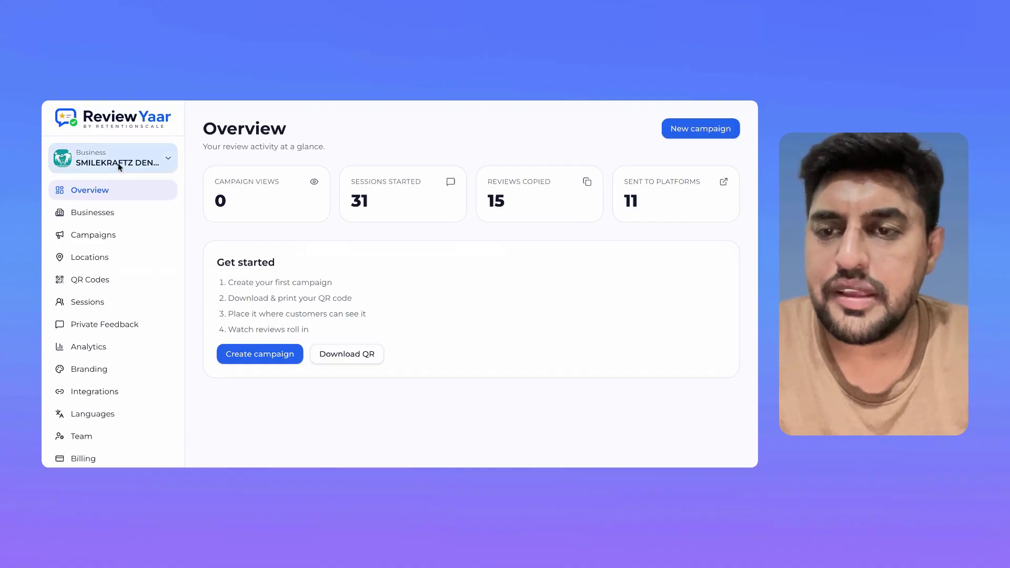
# Change the brand's secondary color to #f5c20a, save the branding and return to the overview.
pyautogui.scroll(-1, 99, 292)
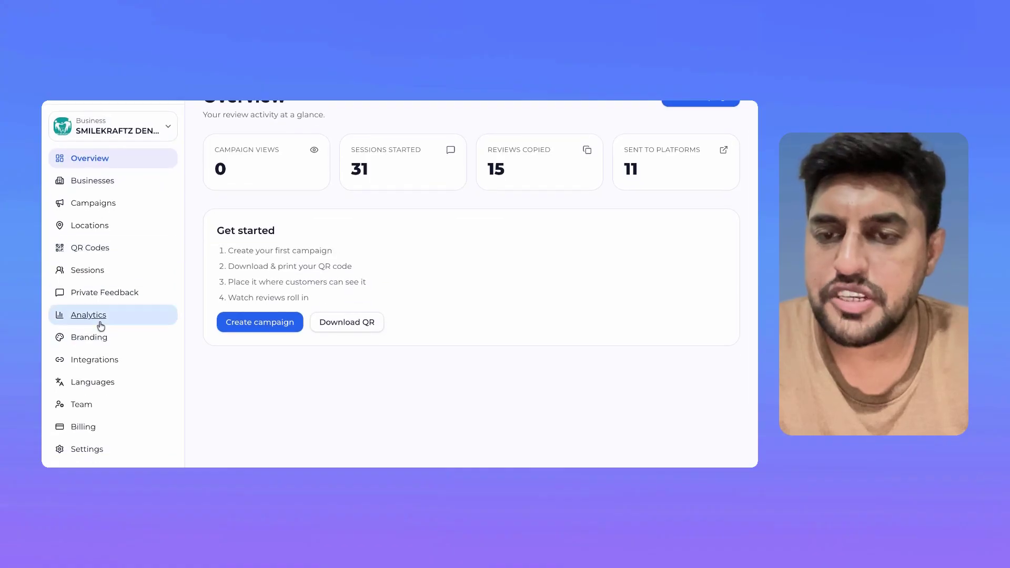
pyautogui.scroll(1, 445, 239)
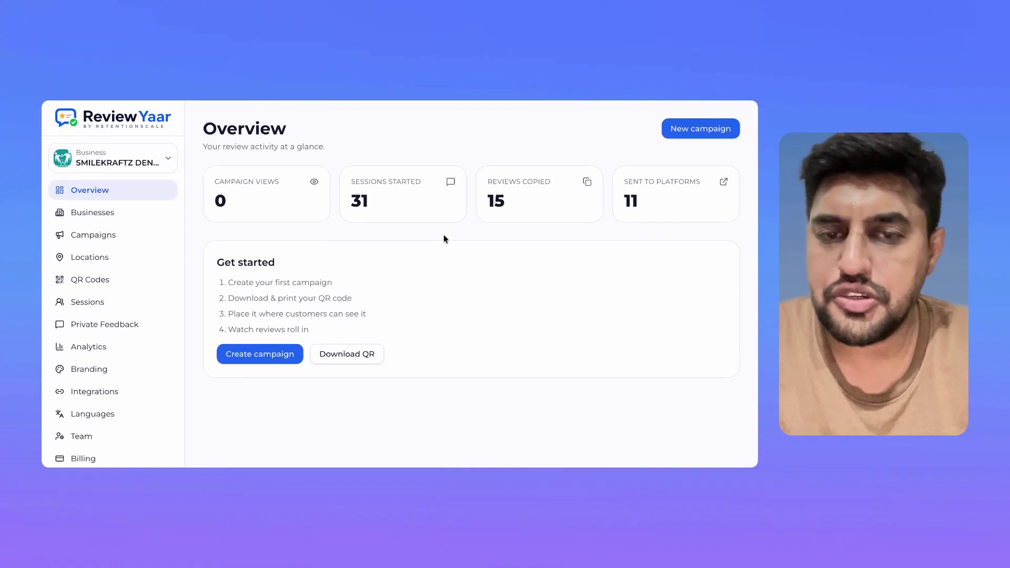
pyautogui.click(91, 370)
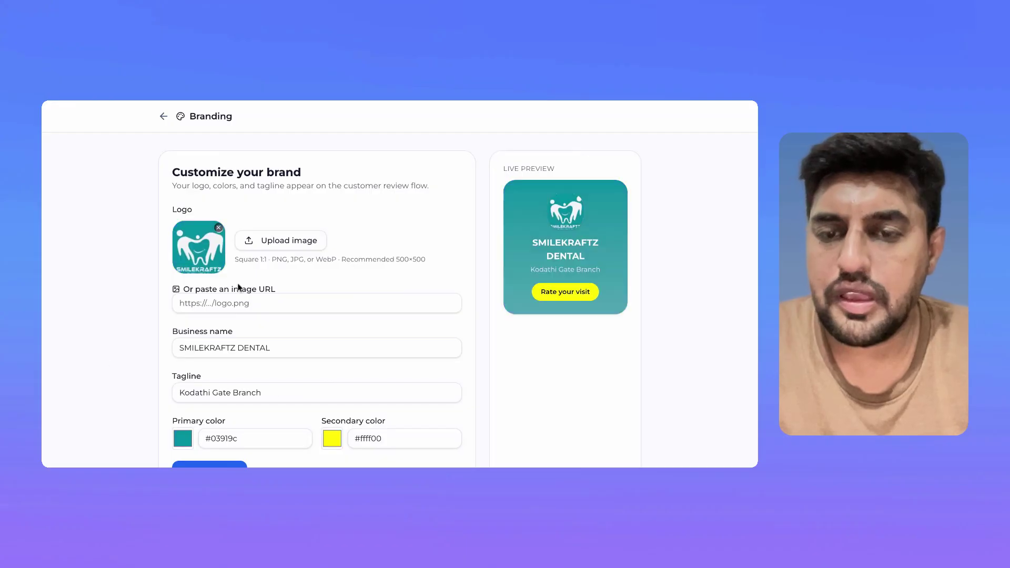
pyautogui.scroll(-1, 342, 307)
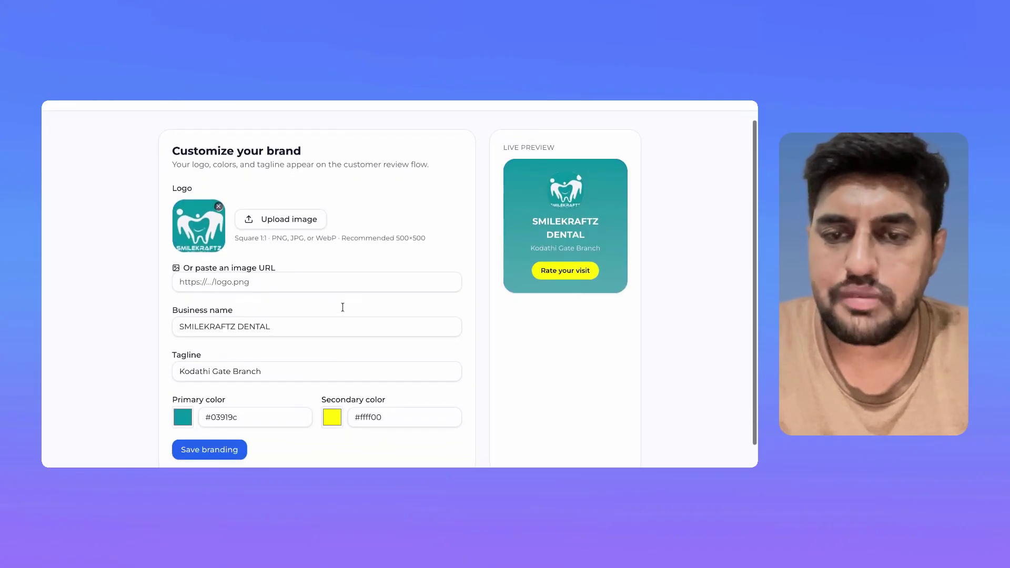
pyautogui.scroll(-1, 327, 277)
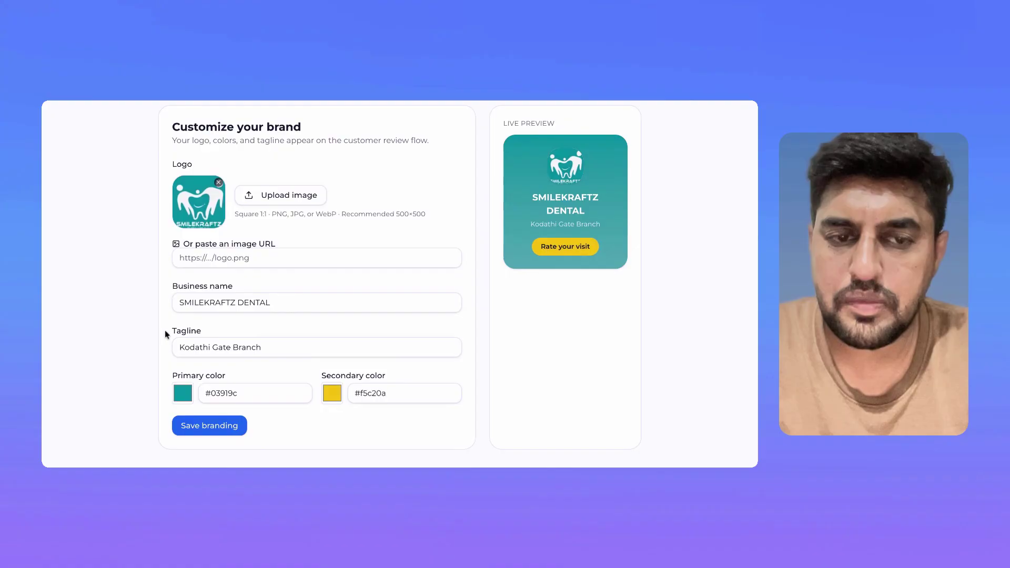
pyautogui.click(204, 426)
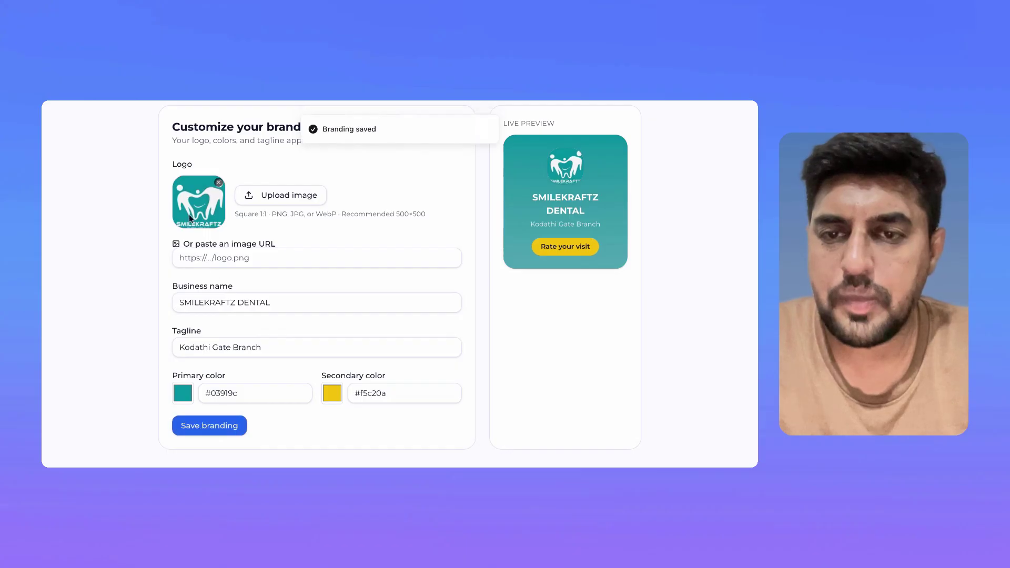
pyautogui.scroll(1, 188, 158)
pyautogui.click(164, 117)
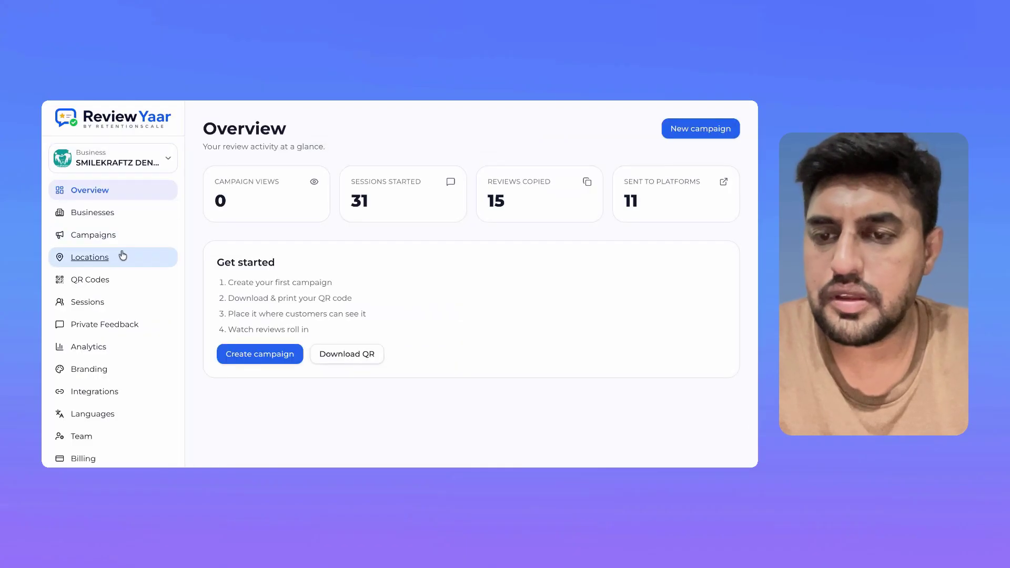
# Look over the business locations, campaign QR codes, customer sessions and the list of the account's businesses.
pyautogui.click(100, 258)
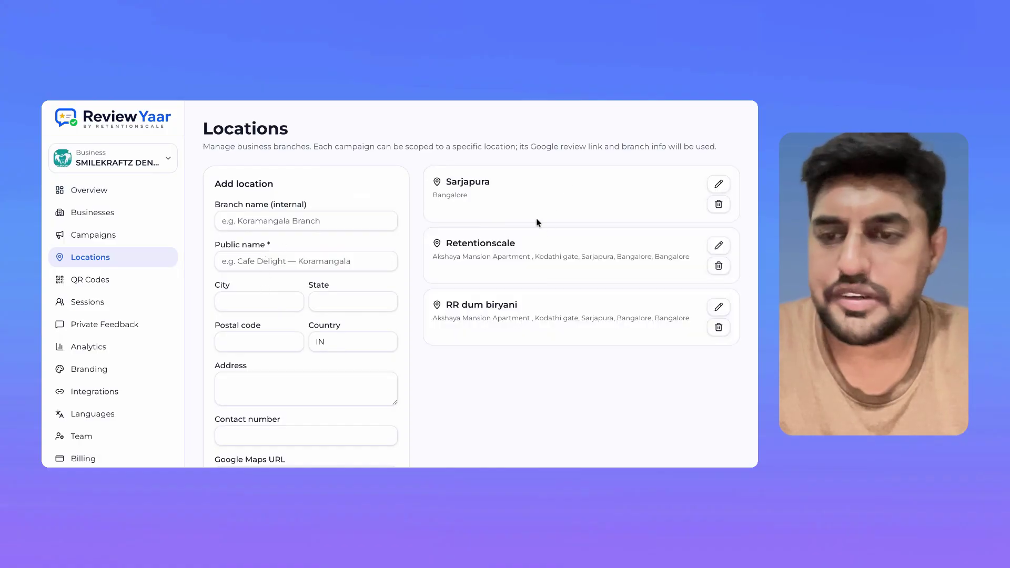
pyautogui.click(94, 284)
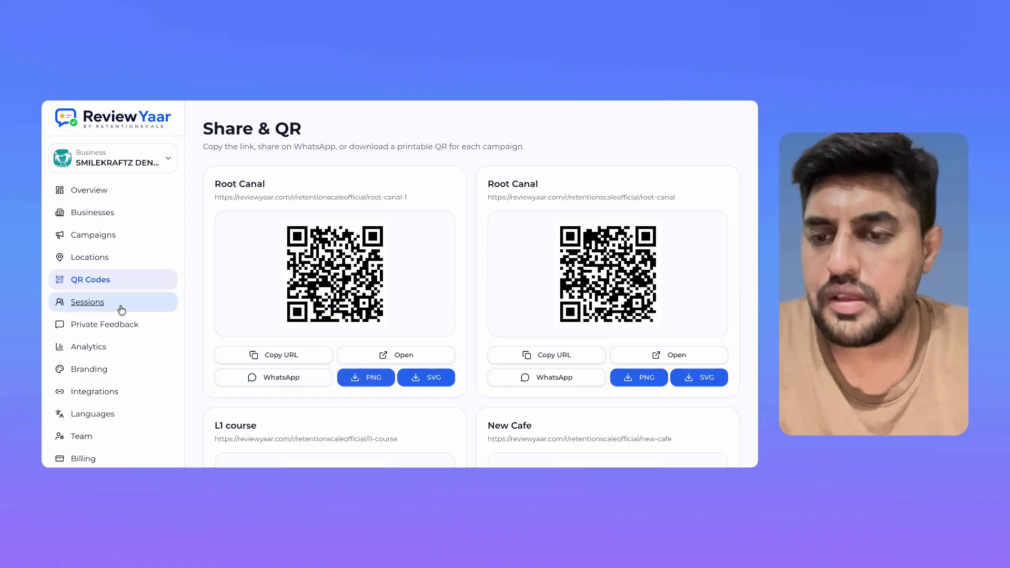
pyautogui.click(91, 305)
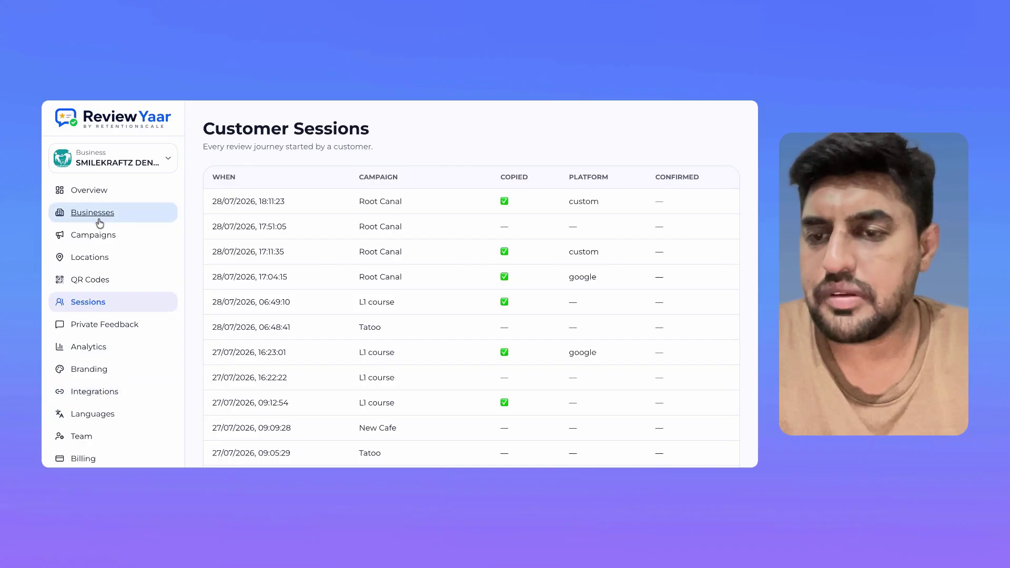
pyautogui.click(166, 164)
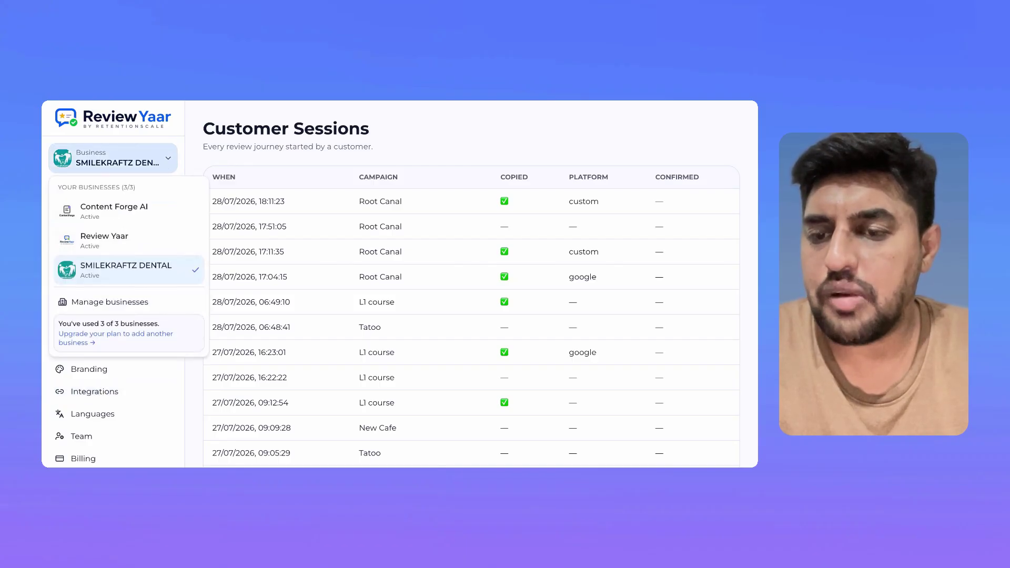
pyautogui.click(191, 119)
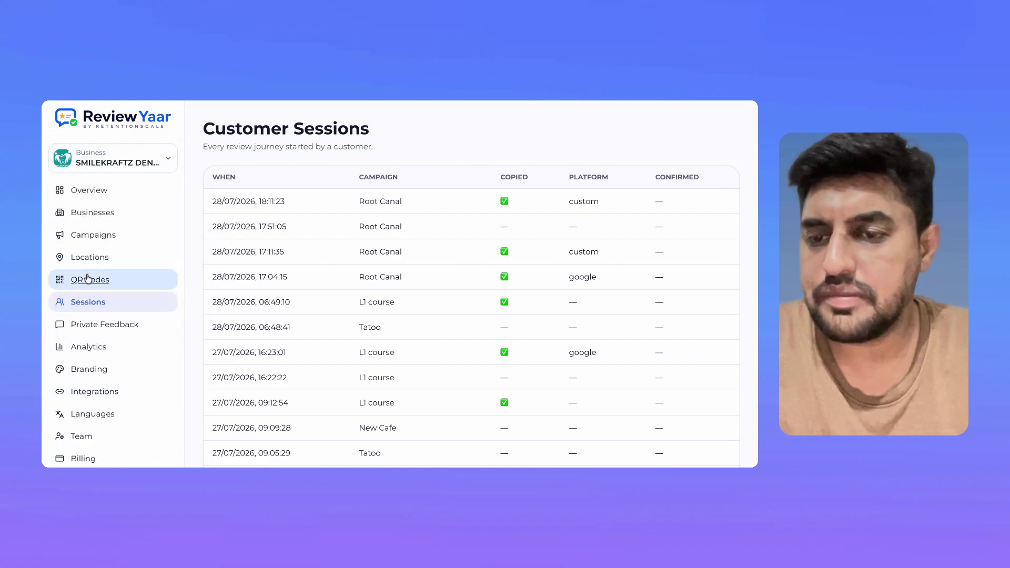
# Preview the customer review page of the first Root Canal campaign and examine its welcome text.
pyautogui.click(94, 237)
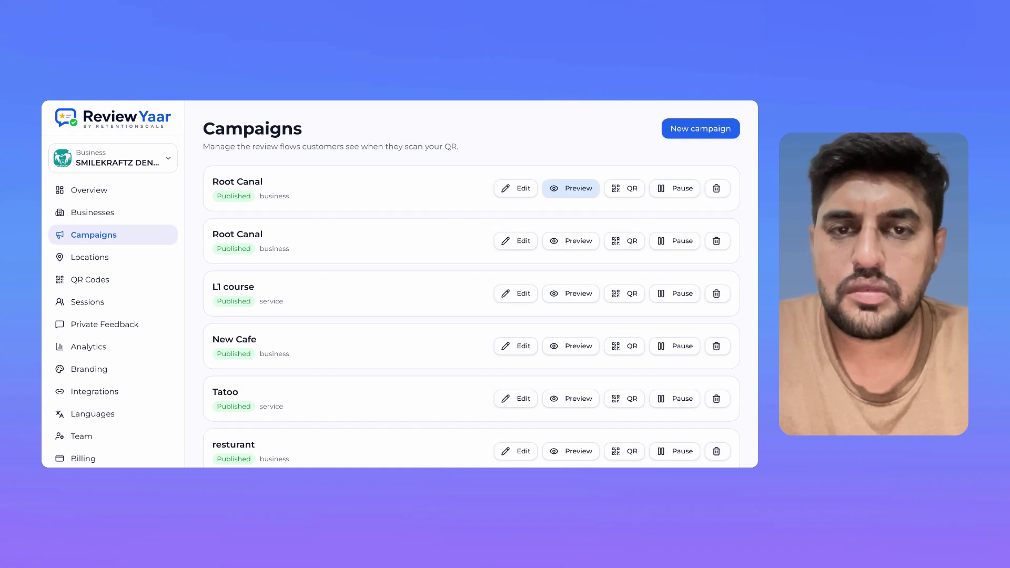
pyautogui.click(571, 188)
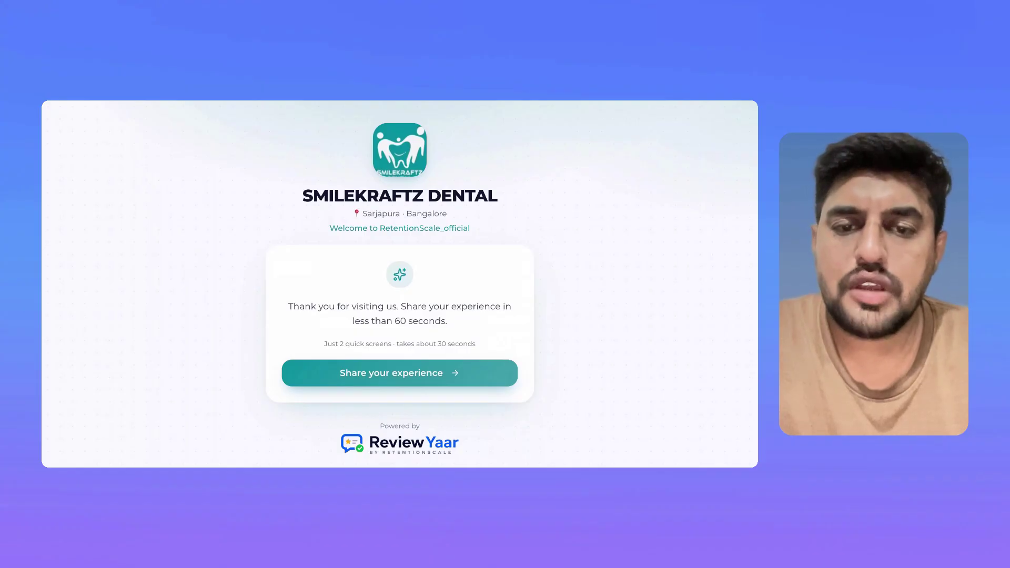
pyautogui.tripleClick(322, 230)
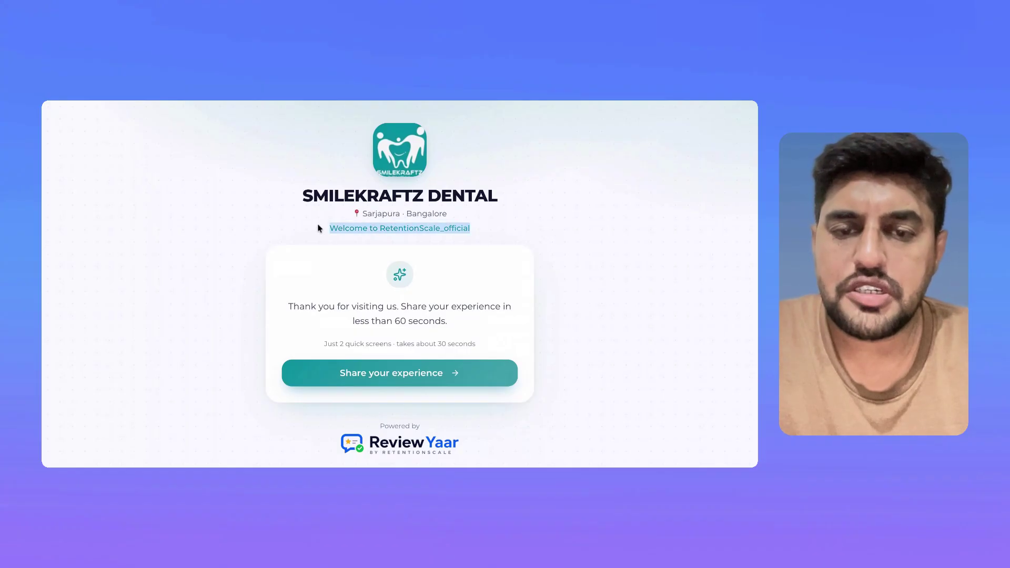
pyautogui.click(532, 178)
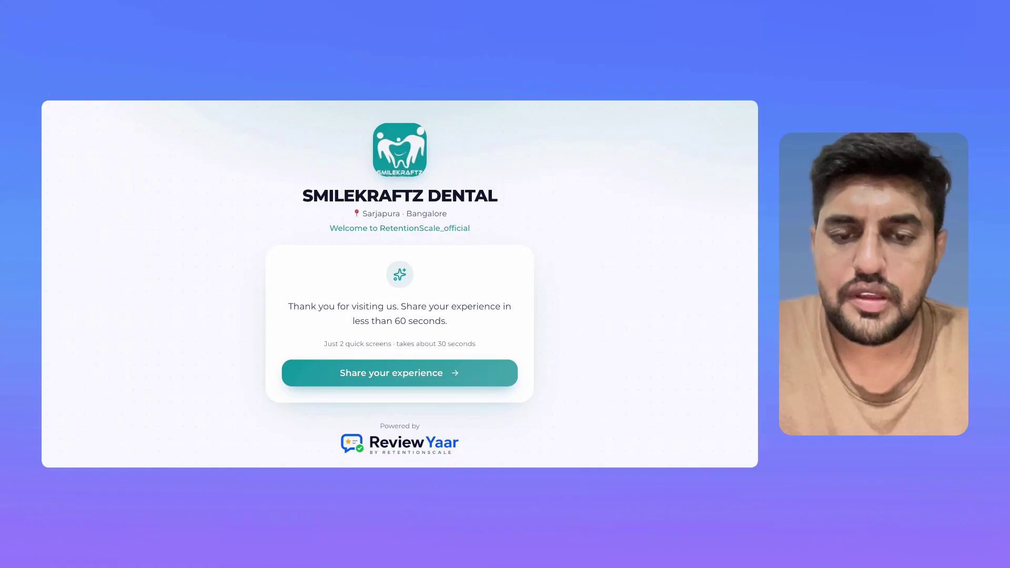
# Start sharing an experience, rate it Excellent overall and choose Root Canal as the service used.
pyautogui.click(400, 373)
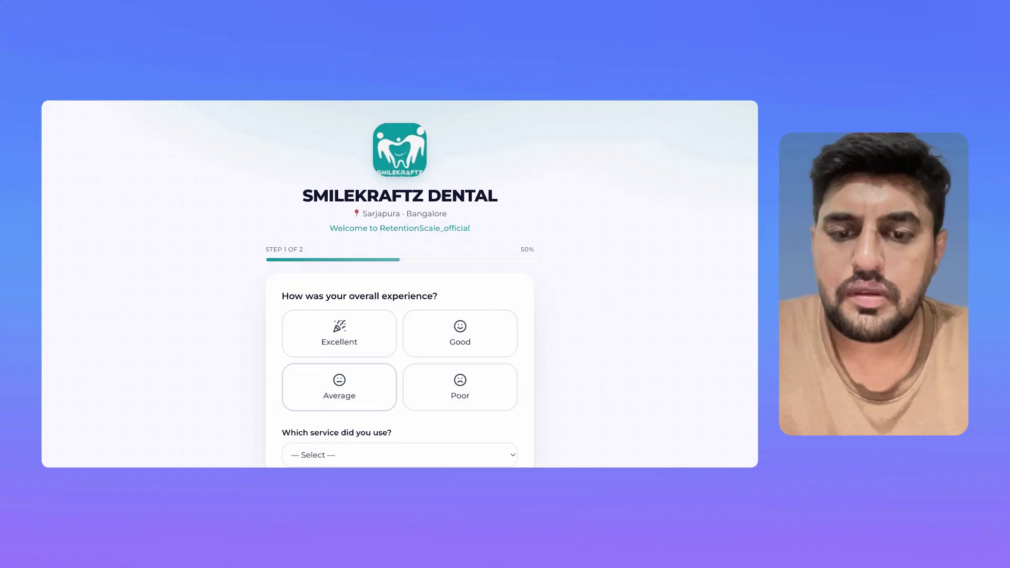
pyautogui.scroll(-3, 419, 264)
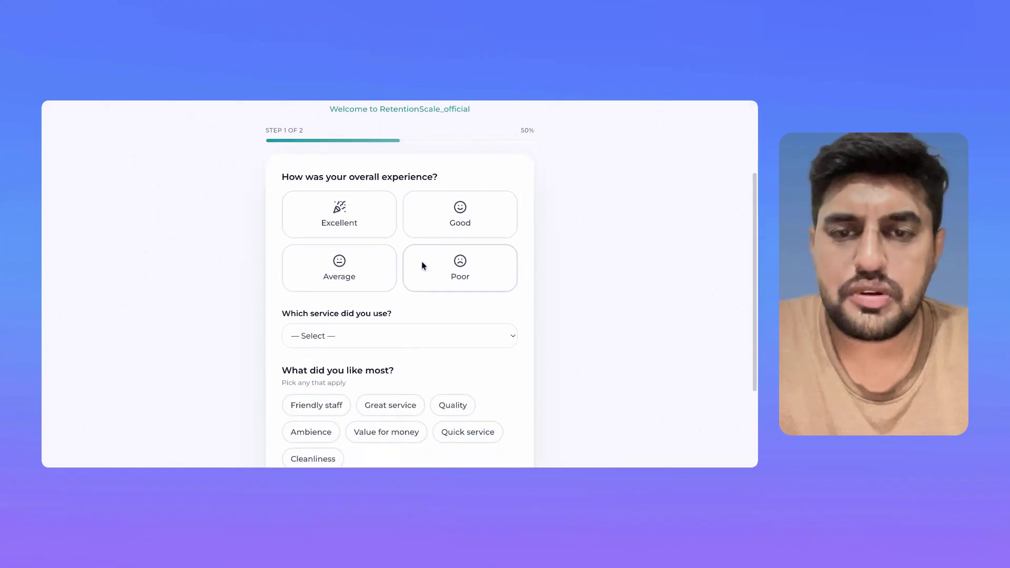
pyautogui.click(357, 221)
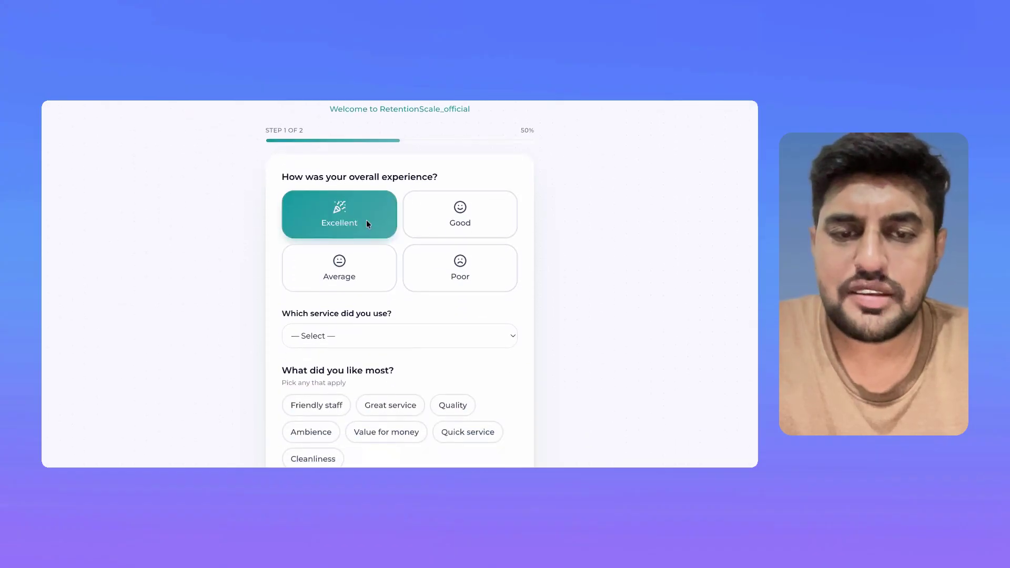
pyautogui.scroll(-2, 383, 224)
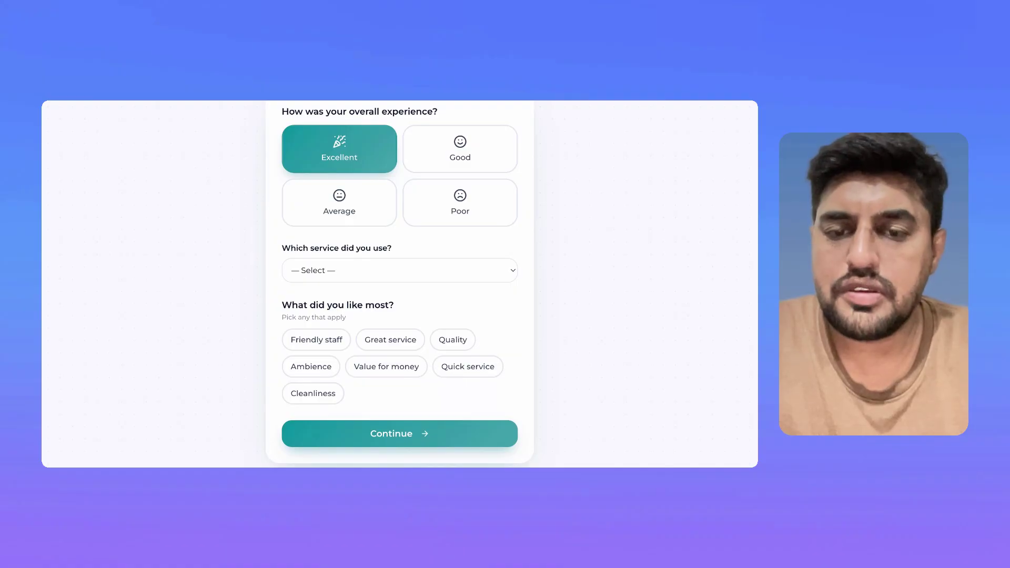
pyautogui.click(399, 270)
pyautogui.scroll(-2, 409, 284)
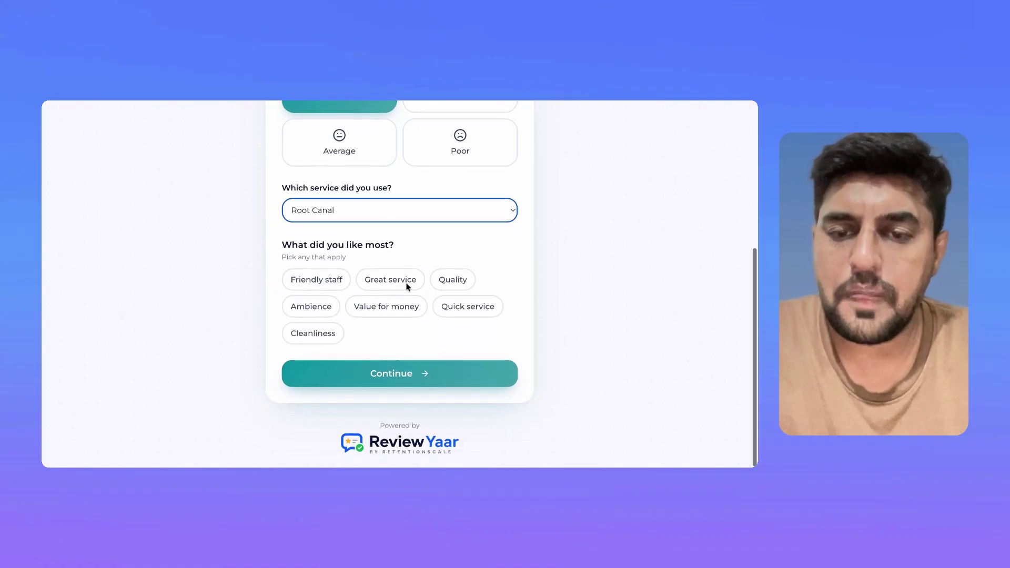
# Mark Friendly staff, Great service, Quality and Cleanliness as the most liked aspects and continue to the second form page.
pyautogui.click(334, 283)
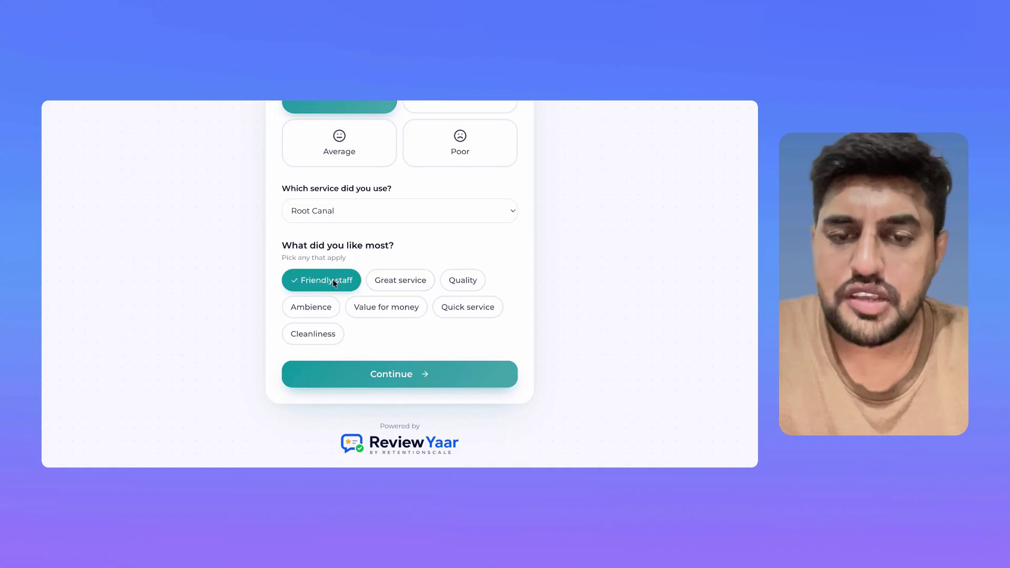
pyautogui.click(407, 308)
pyautogui.click(467, 284)
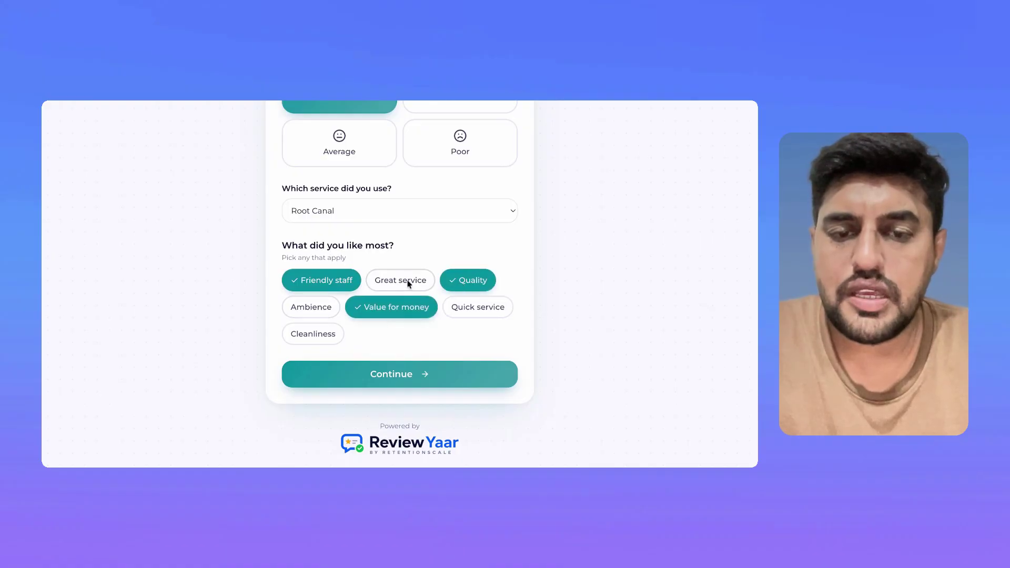
pyautogui.click(407, 282)
pyautogui.click(401, 311)
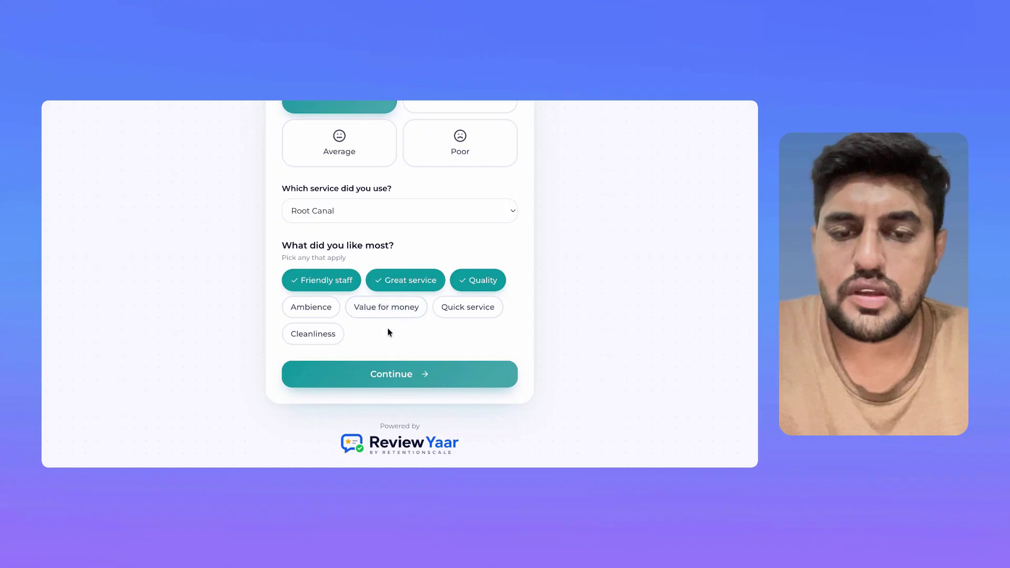
pyautogui.click(321, 333)
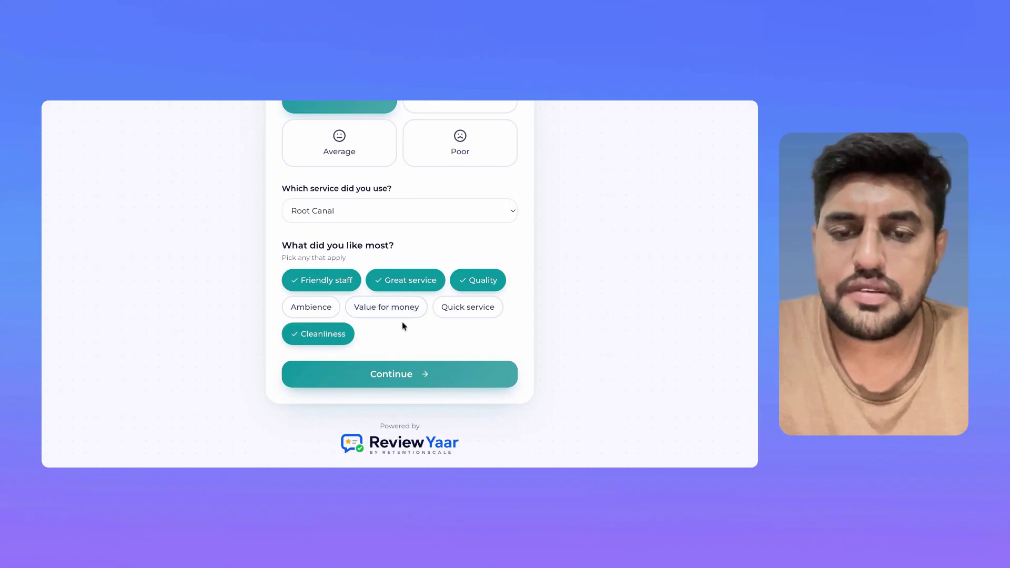
pyautogui.click(397, 371)
# Choose Hindi as the language in which the review is generated.
pyautogui.scroll(3, 398, 340)
pyautogui.scroll(-3, 398, 342)
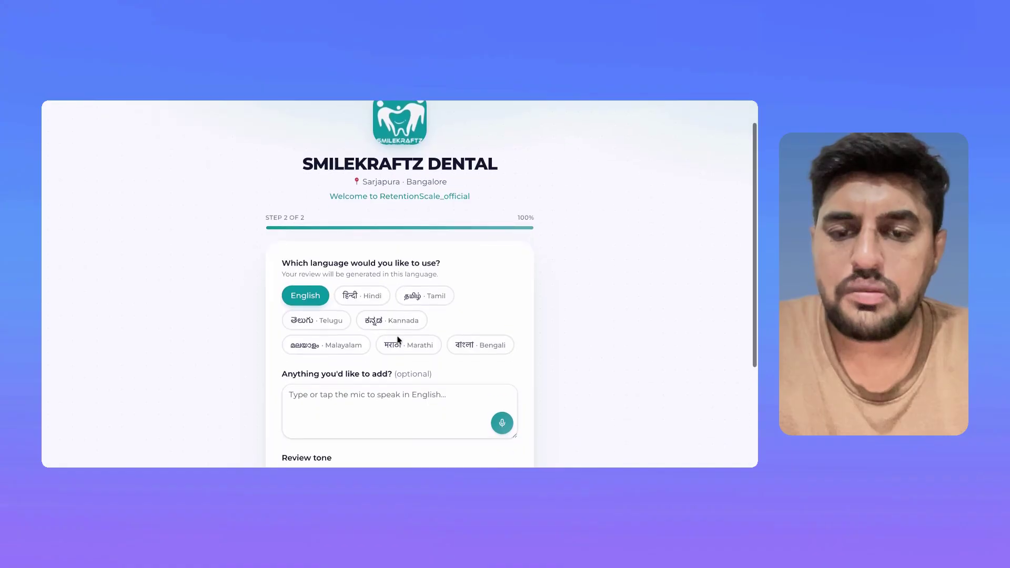
pyautogui.scroll(3, 397, 342)
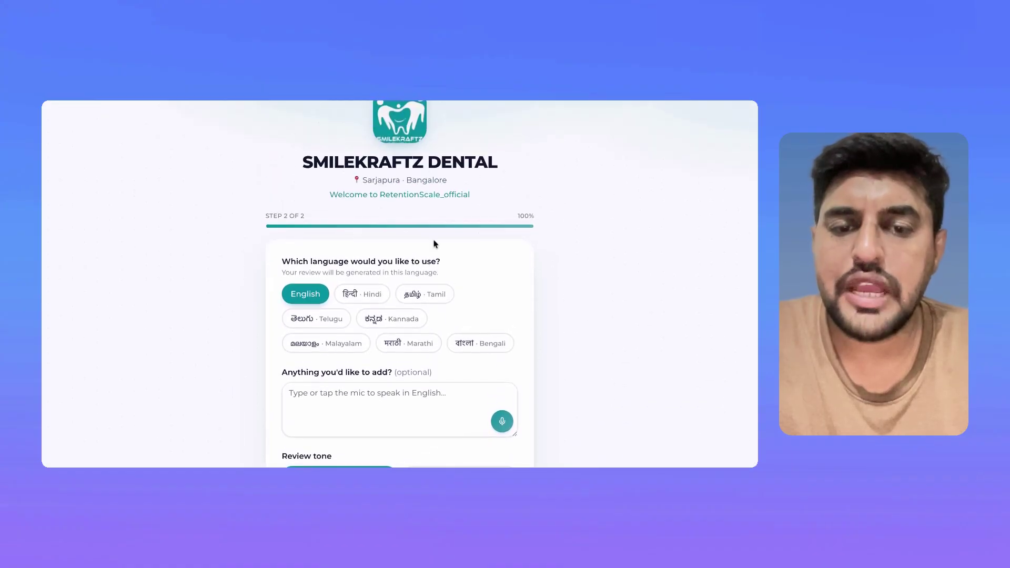
pyautogui.scroll(-1, 435, 242)
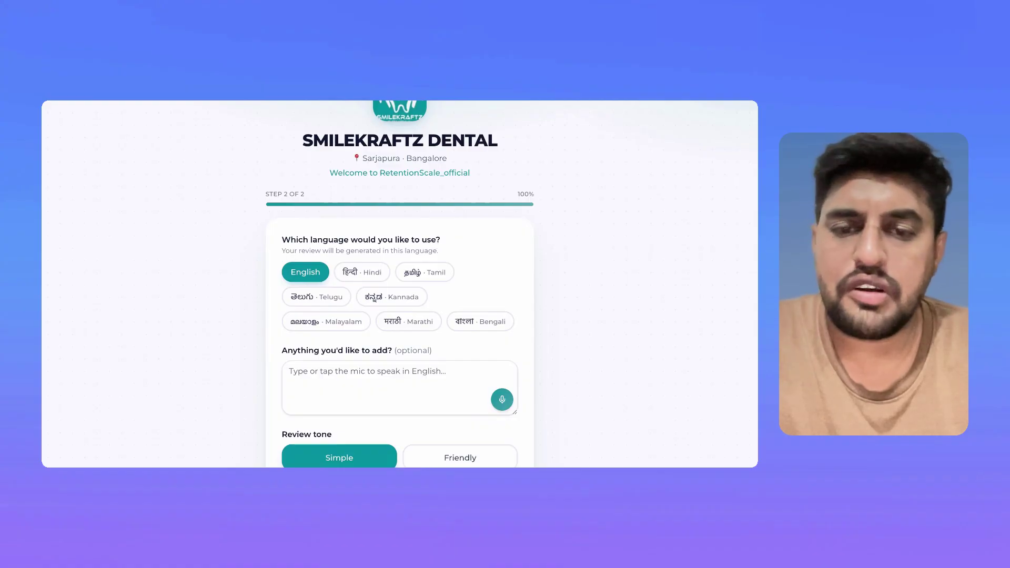
pyautogui.scroll(-1, 400, 284)
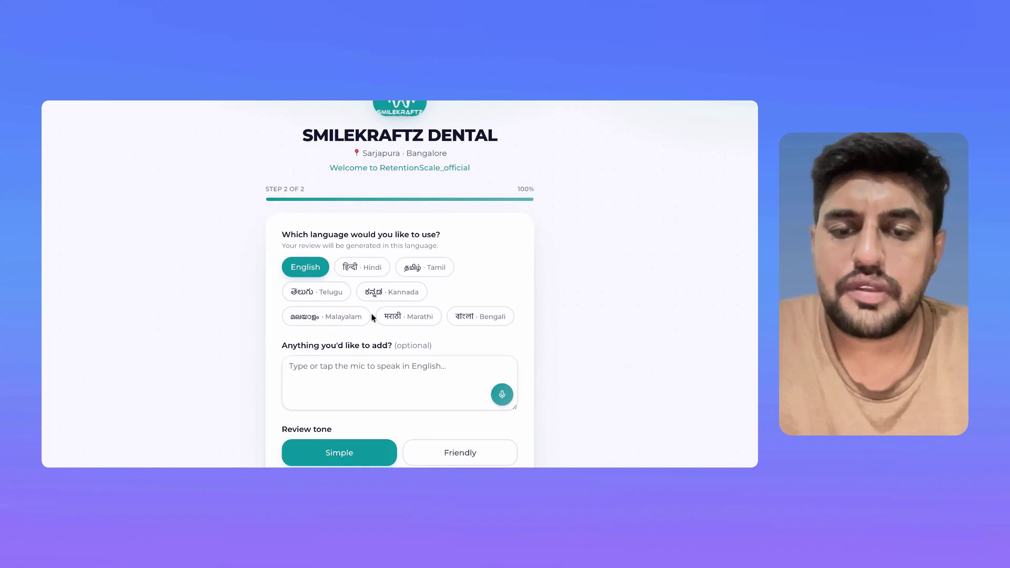
pyautogui.click(360, 268)
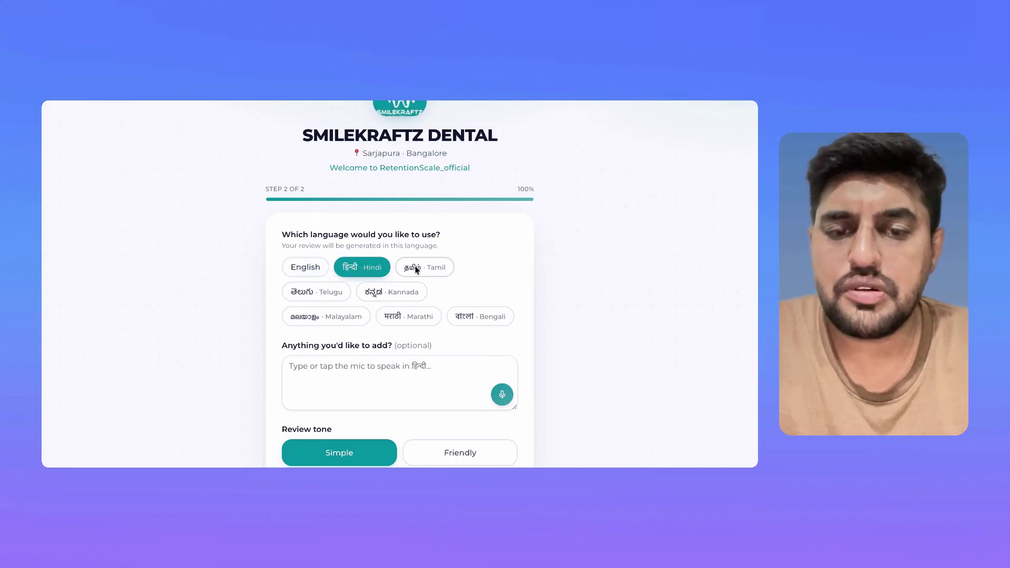
# Try Telugu and Kannada as the review language and settle on English.
pyautogui.click(331, 292)
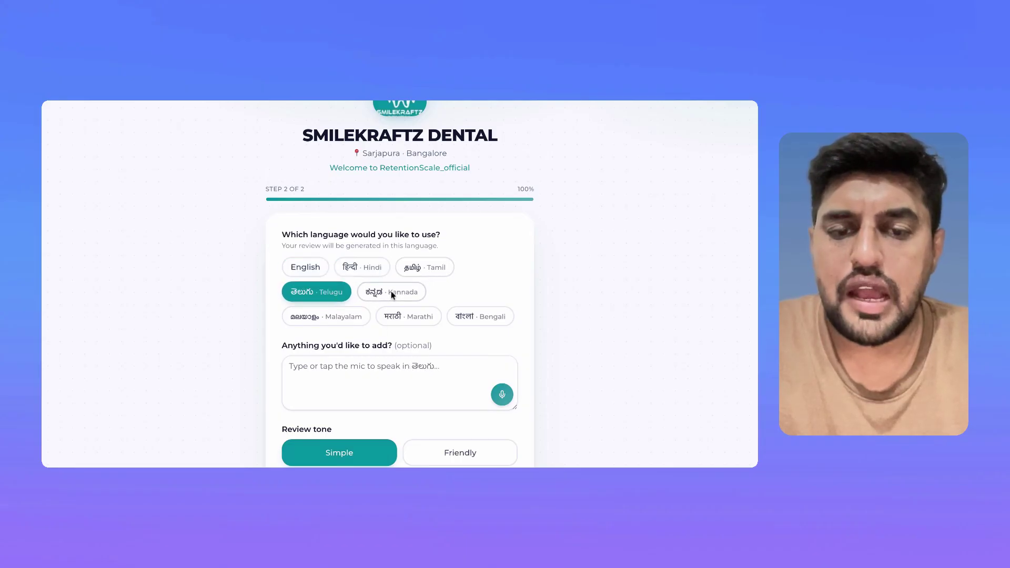
pyautogui.click(391, 291)
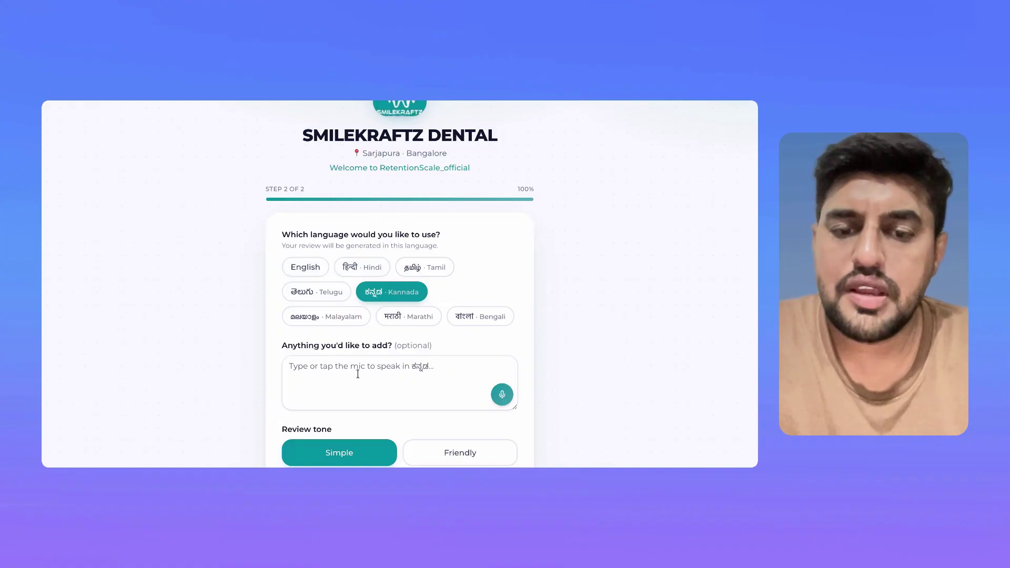
pyautogui.click(314, 273)
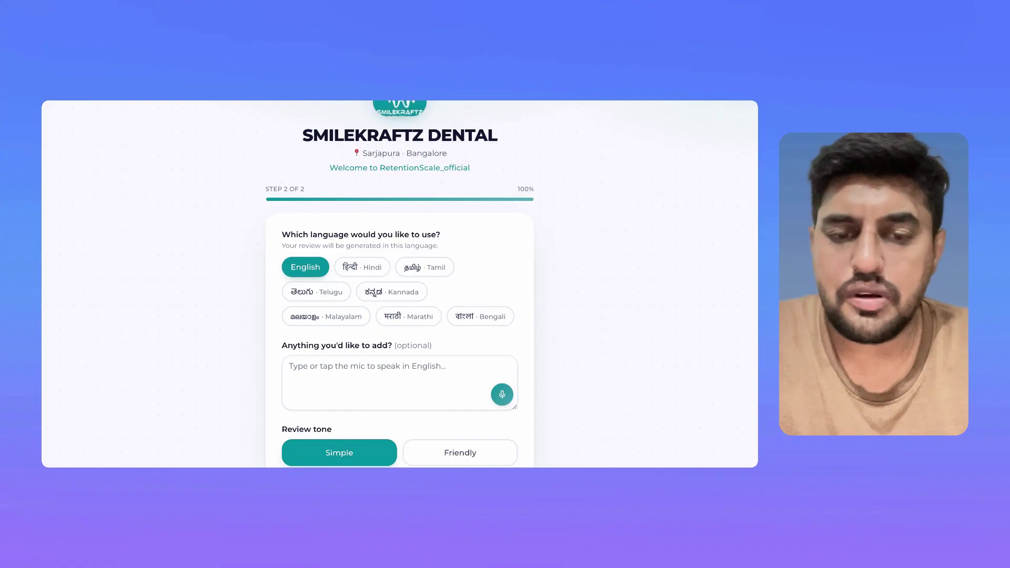
# Enter "Good Experience" as the optional additional comment for the review.
pyautogui.click(461, 375)
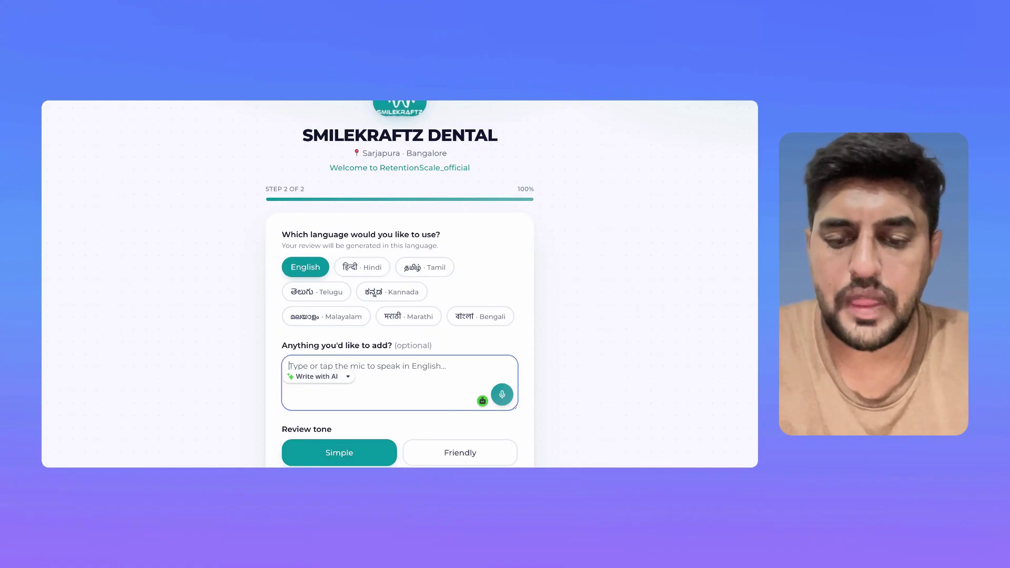
pyautogui.write('Good Expe')
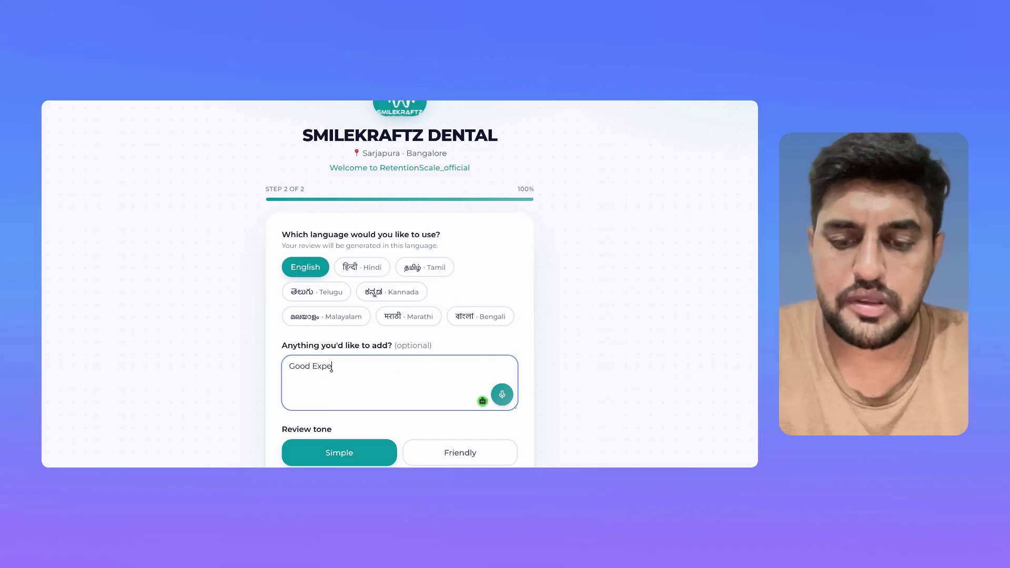
pyautogui.write('rience')
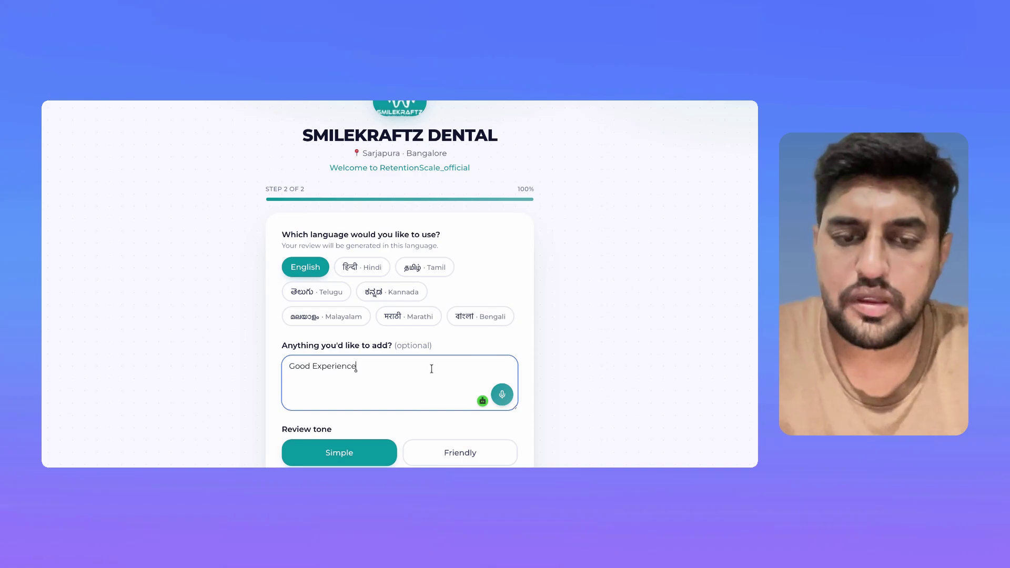
# Add a voice-dictated account of the clinic visit to the optional comment, mentioning the doctor's explanation and recommending the clinic.
pyautogui.scroll(-1, 439, 371)
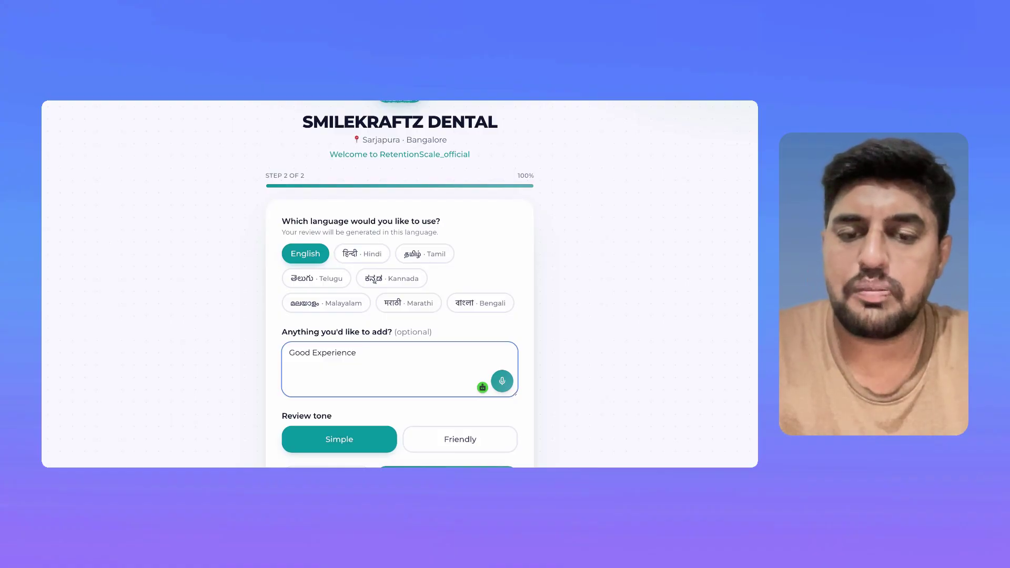
pyautogui.click(503, 383)
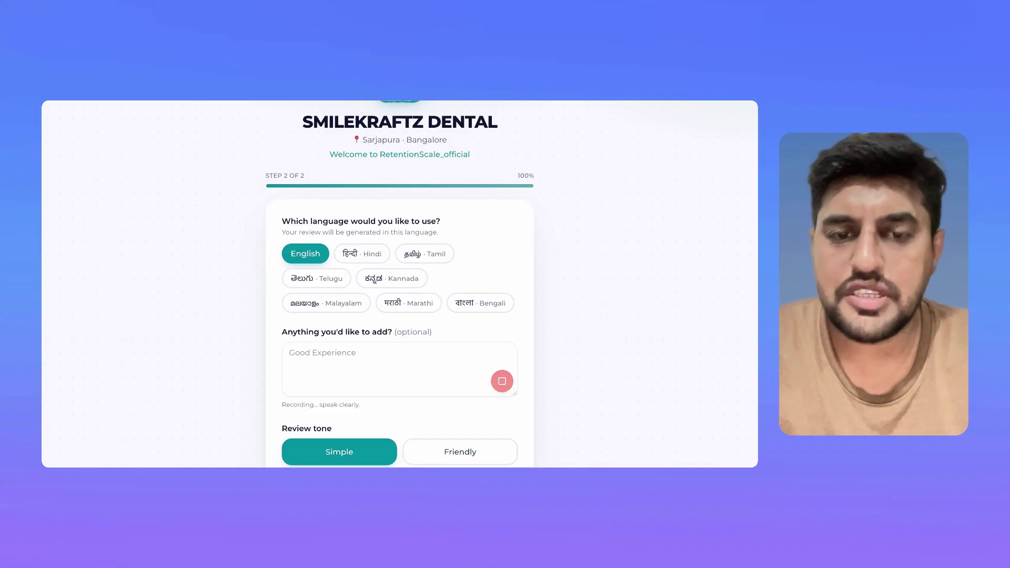
pyautogui.click(502, 382)
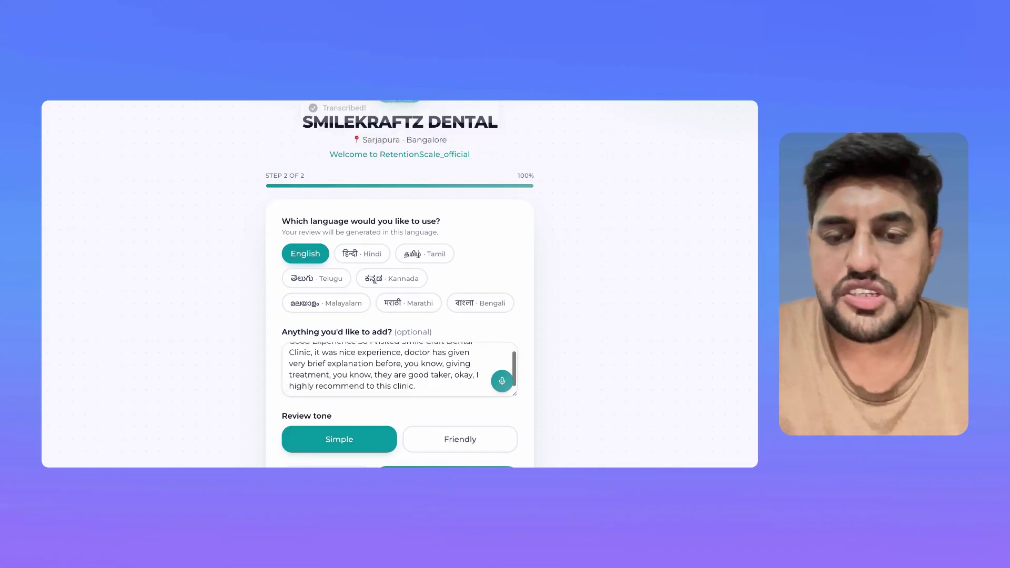
pyautogui.scroll(3, 390, 368)
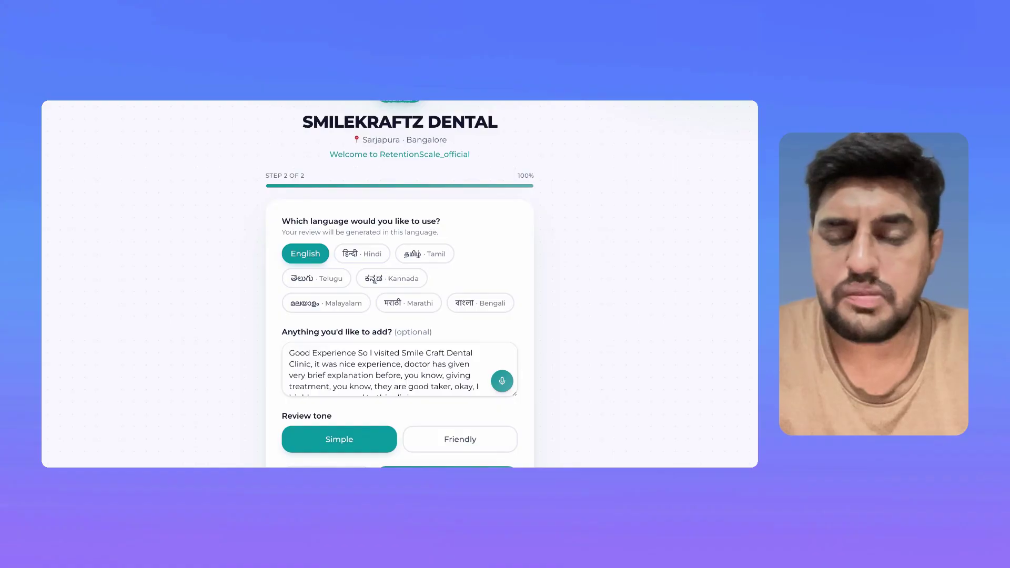
# Set the review tone to Friendly and generate the review draft.
pyautogui.scroll(-3, 390, 369)
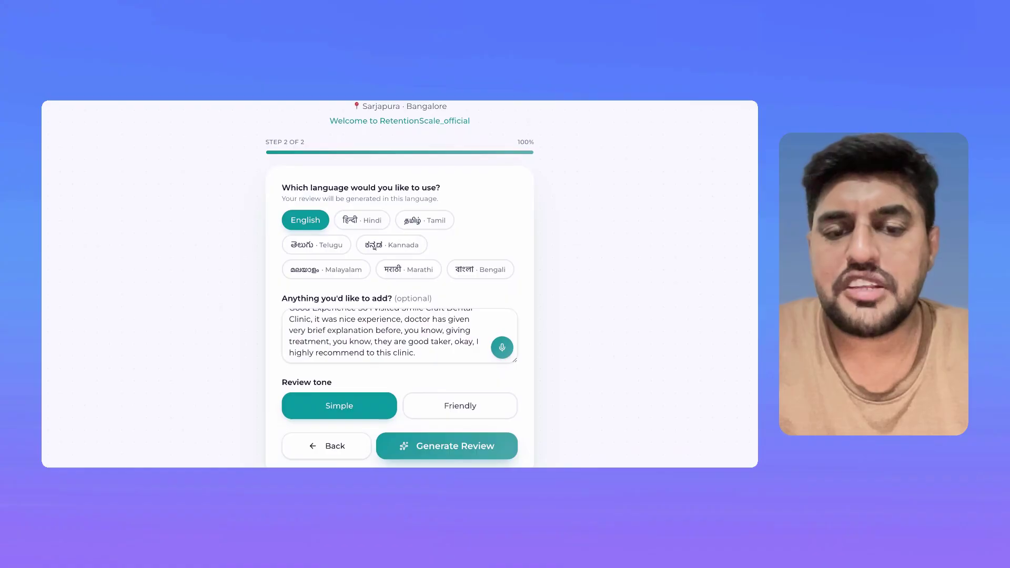
pyautogui.scroll(-1, 407, 344)
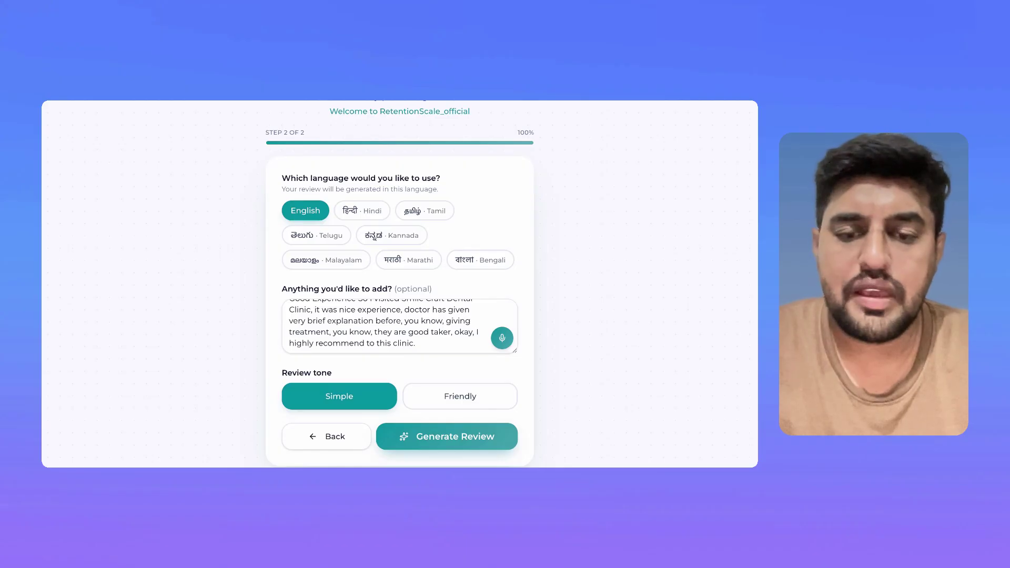
pyautogui.click(453, 396)
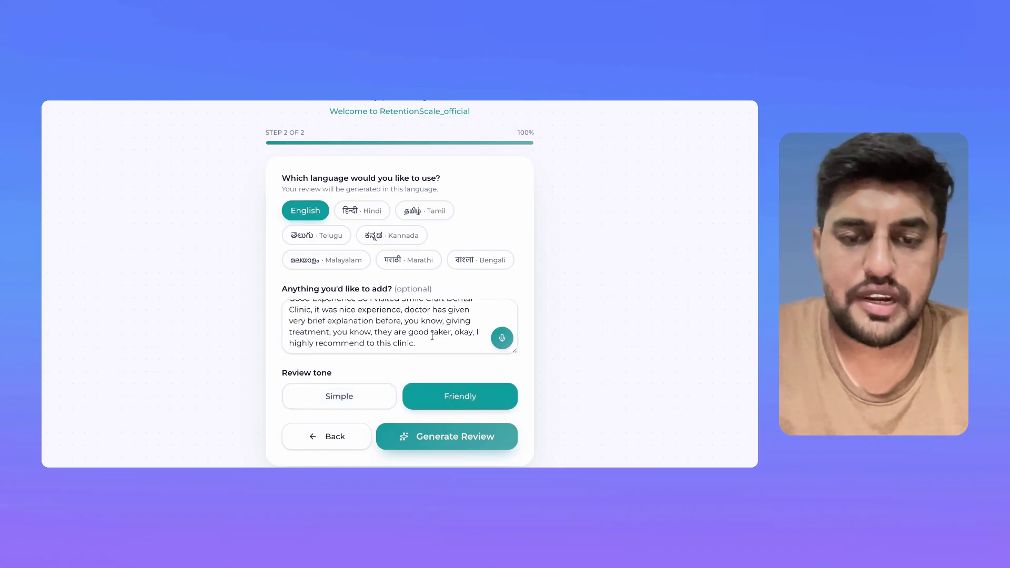
pyautogui.scroll(-3, 432, 335)
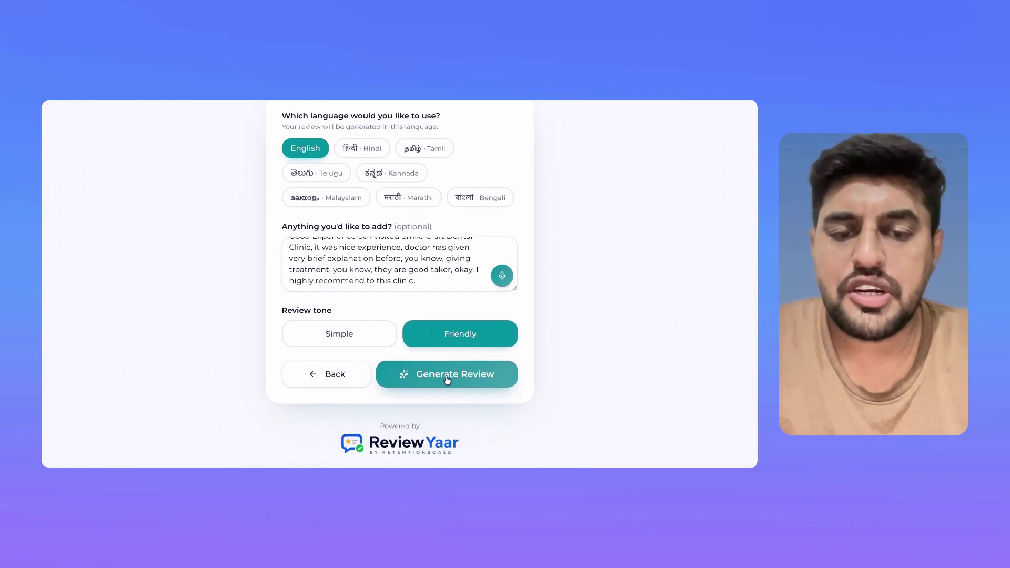
pyautogui.click(447, 379)
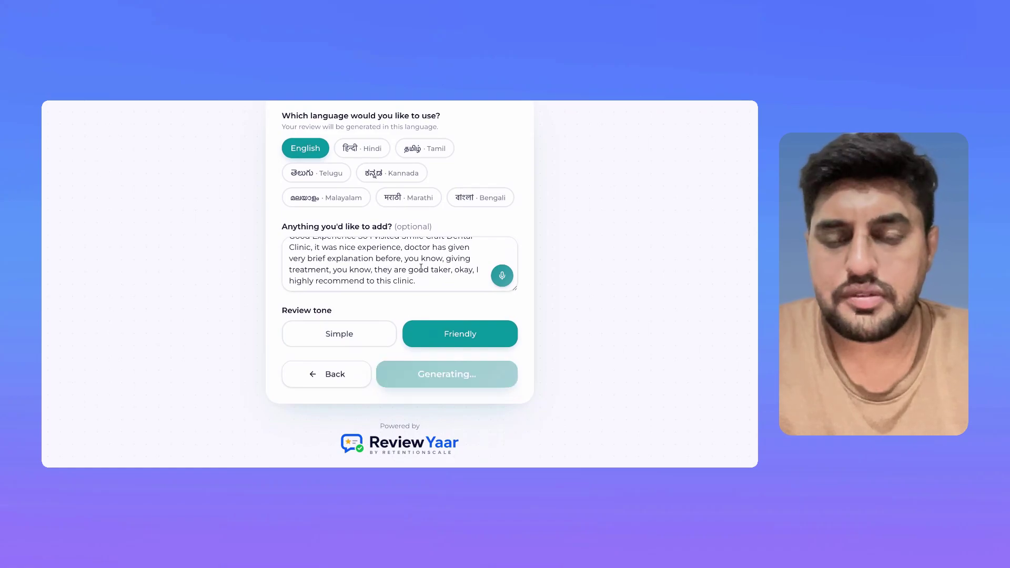
pyautogui.scroll(2, 421, 269)
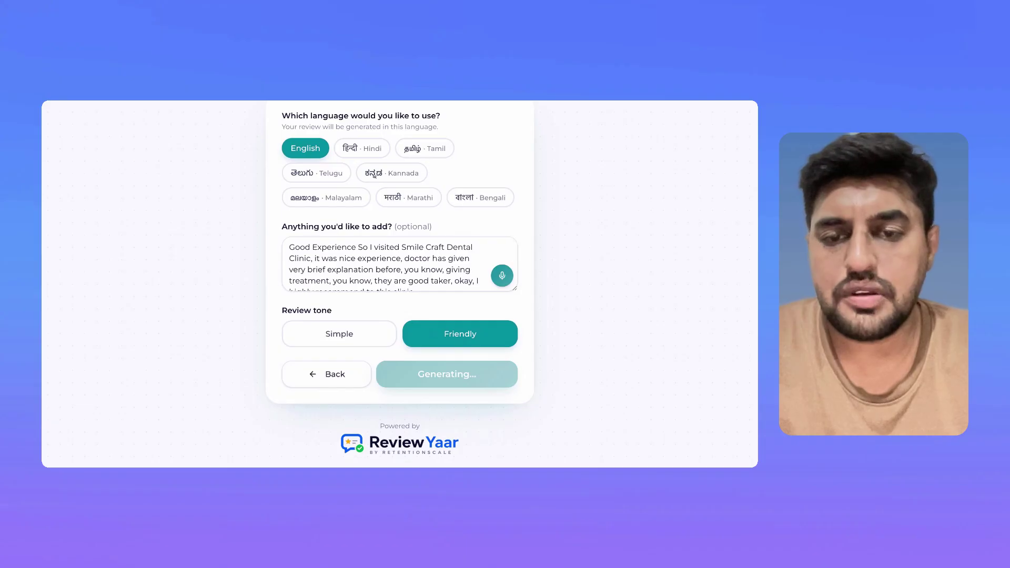
pyautogui.scroll(1, 416, 220)
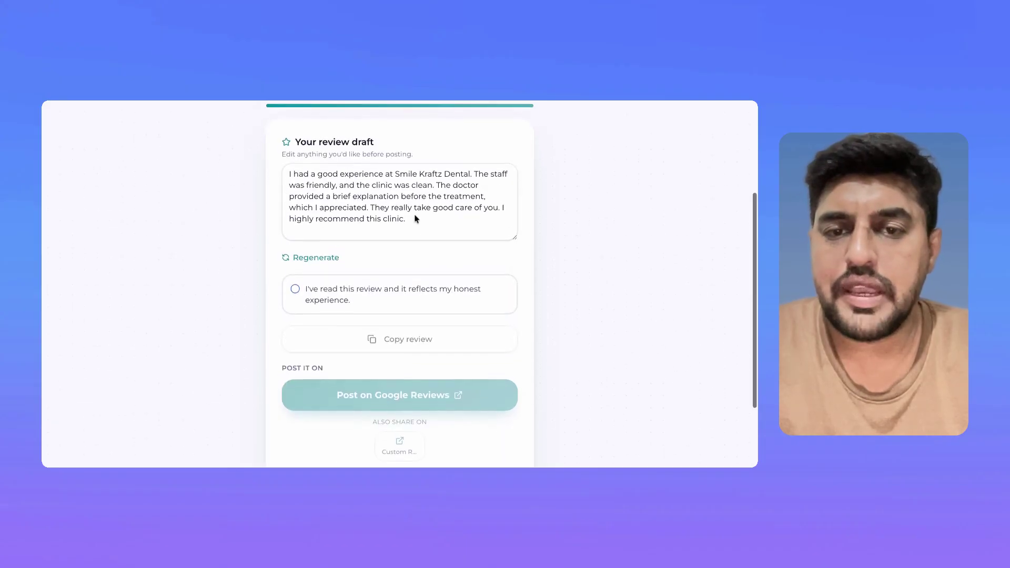
# Read through the generated draft, confirm that it reflects an honest experience and copy the review text.
pyautogui.scroll(3, 400, 284)
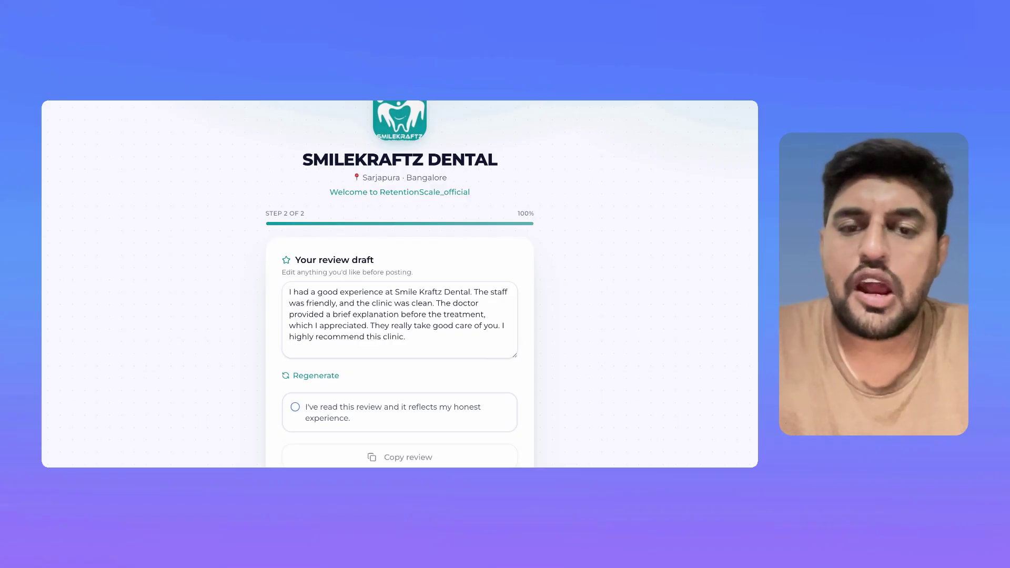
pyautogui.scroll(1, 400, 284)
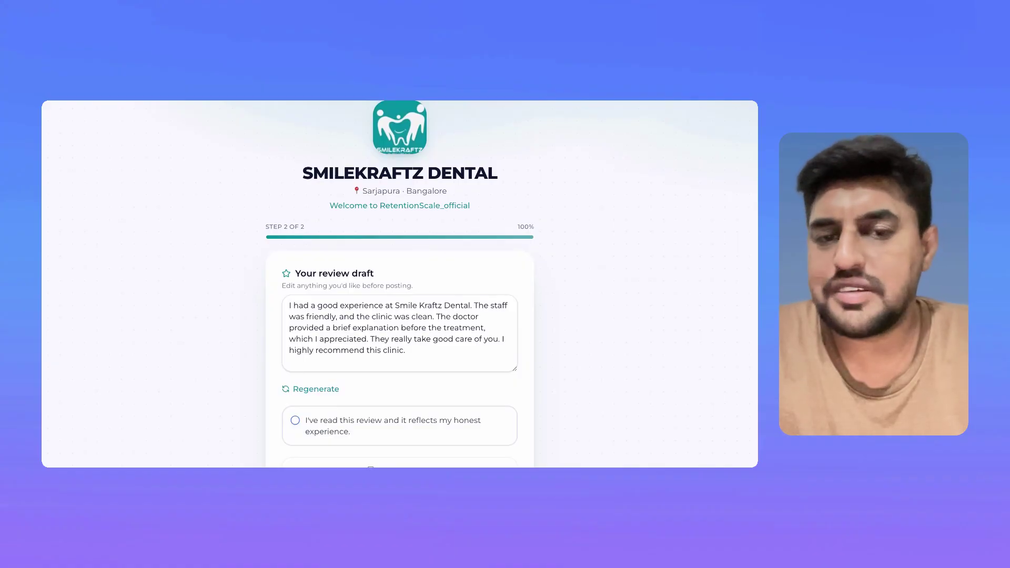
pyautogui.scroll(-2, 430, 284)
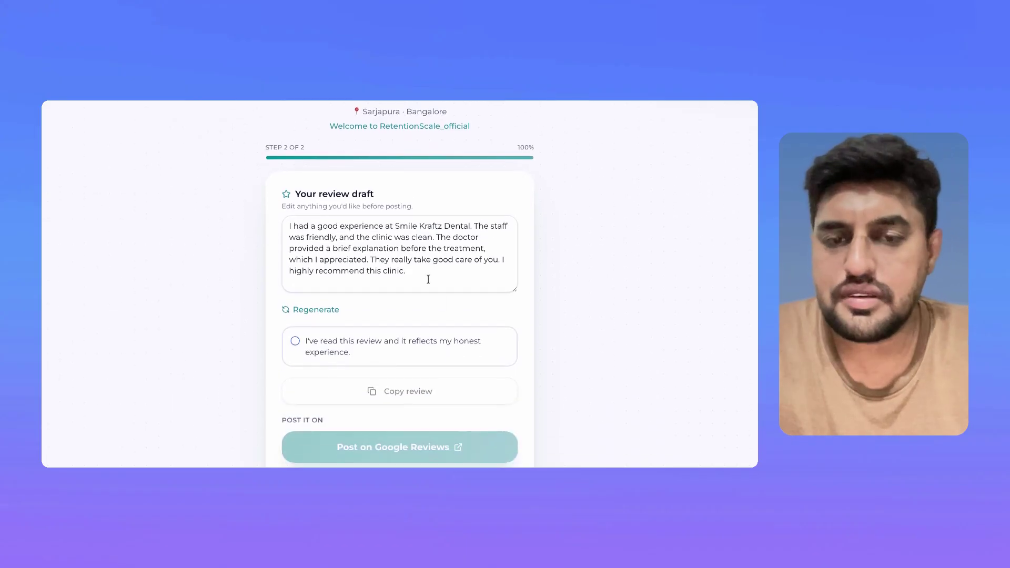
pyautogui.click(296, 344)
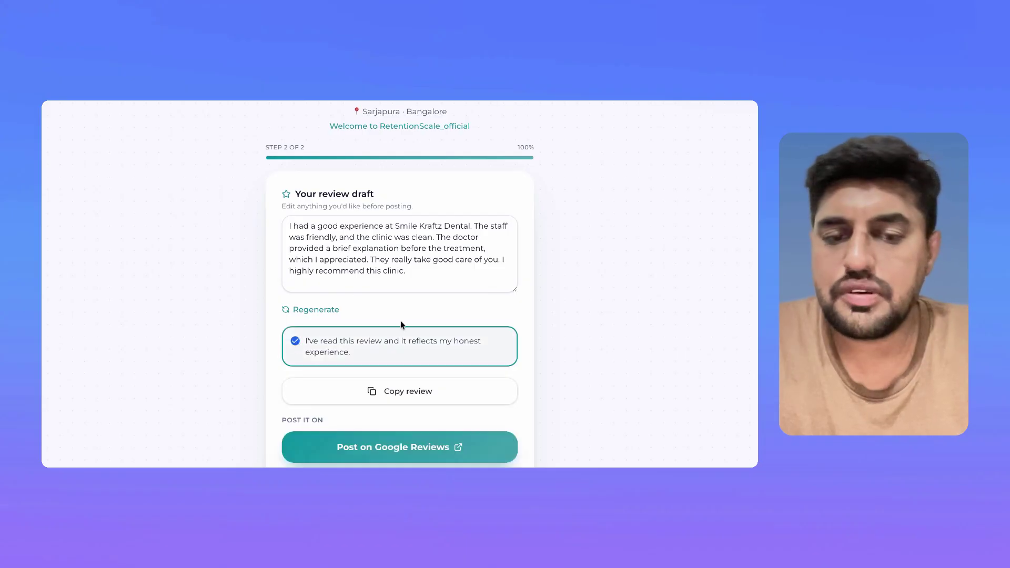
pyautogui.scroll(-1, 400, 324)
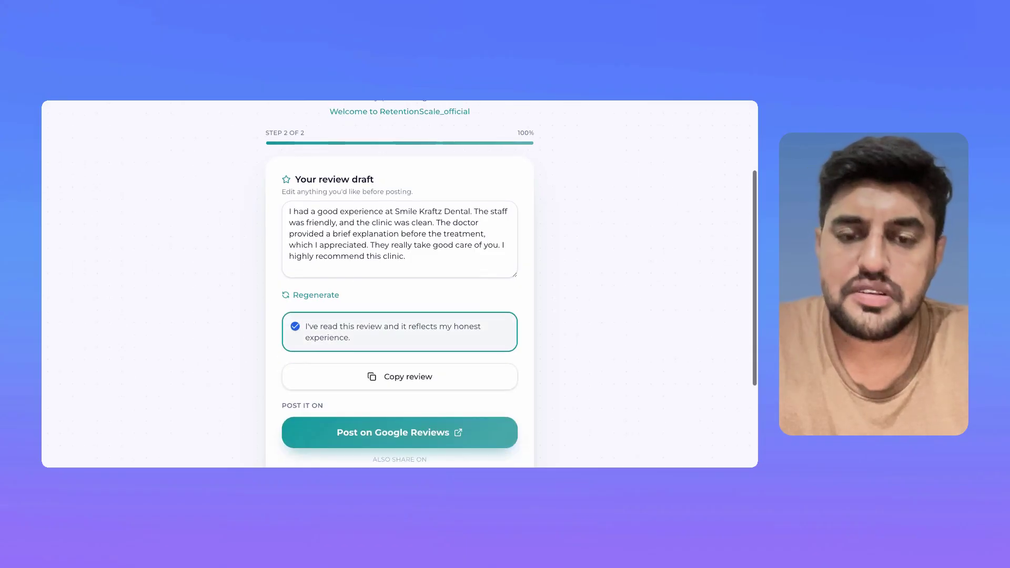
pyautogui.click(391, 379)
# Go to the clinic's Google Reviews listing from the draft page and start writing a review.
pyautogui.scroll(-3, 402, 292)
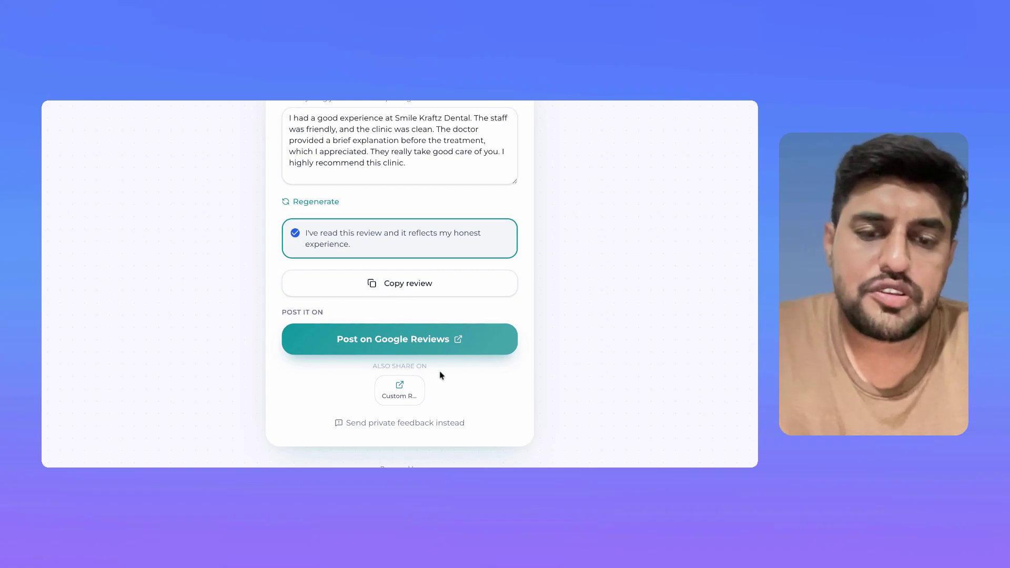
pyautogui.click(445, 343)
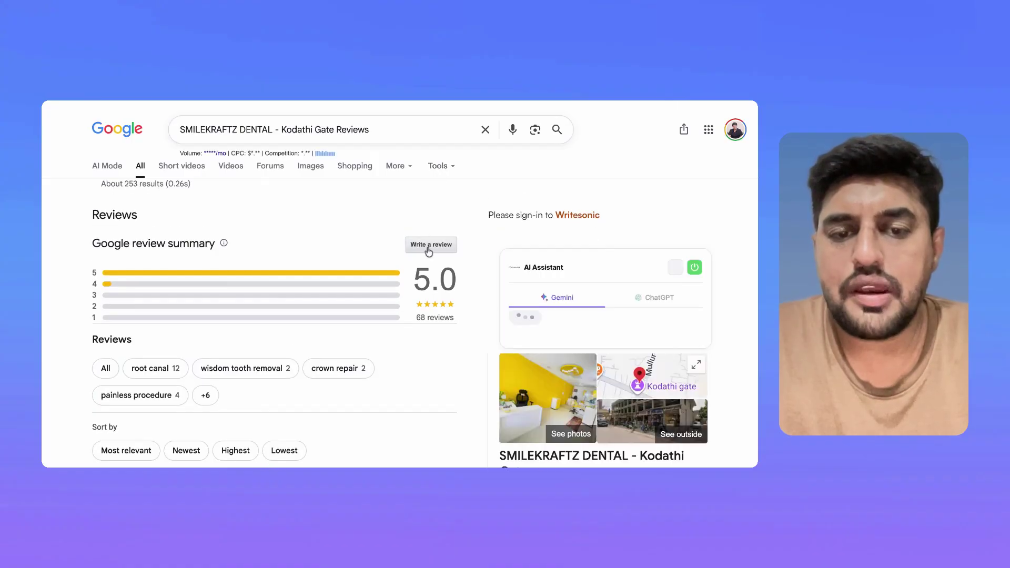
pyautogui.click(429, 250)
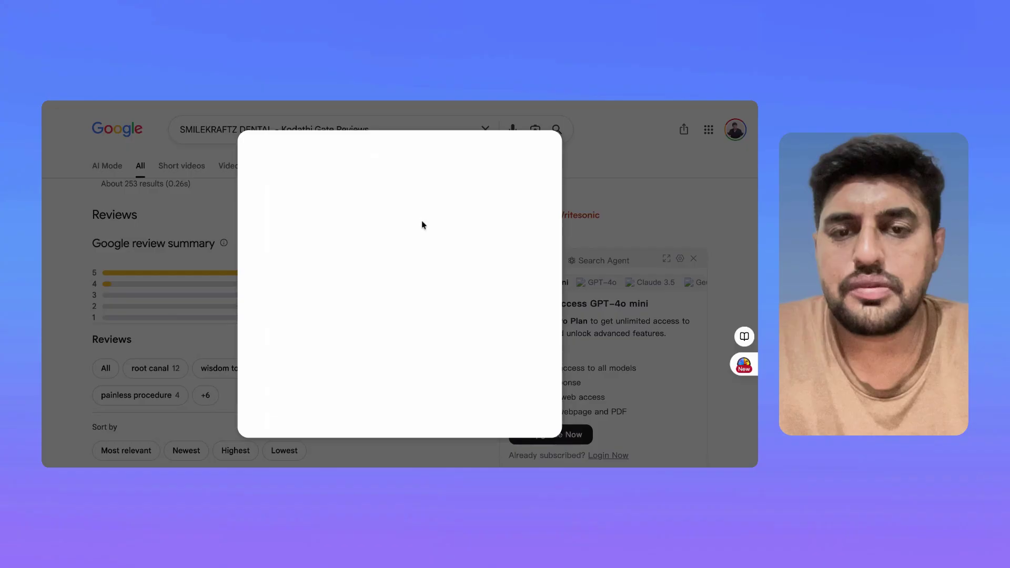
# Give the clinic five stars in the Google review form and paste the copied draft as the review text.
pyautogui.click(454, 227)
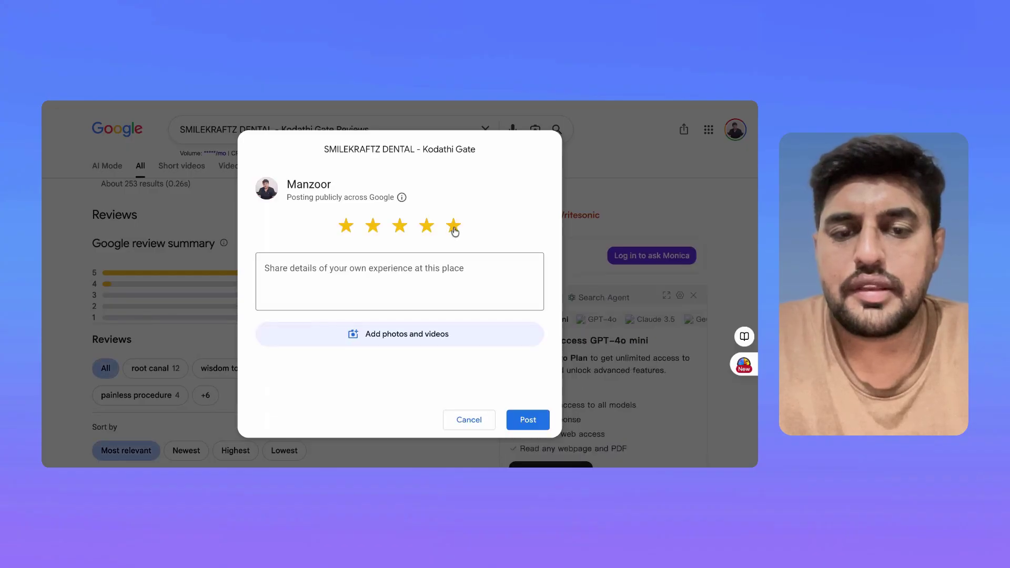
pyautogui.click(441, 278)
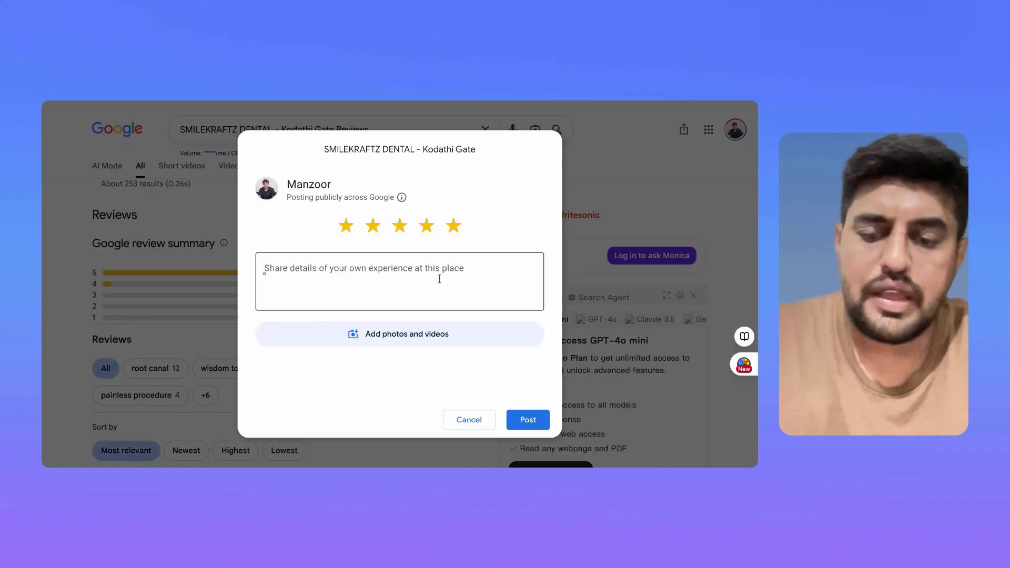
pyautogui.hotkey('ctrl', 'v')
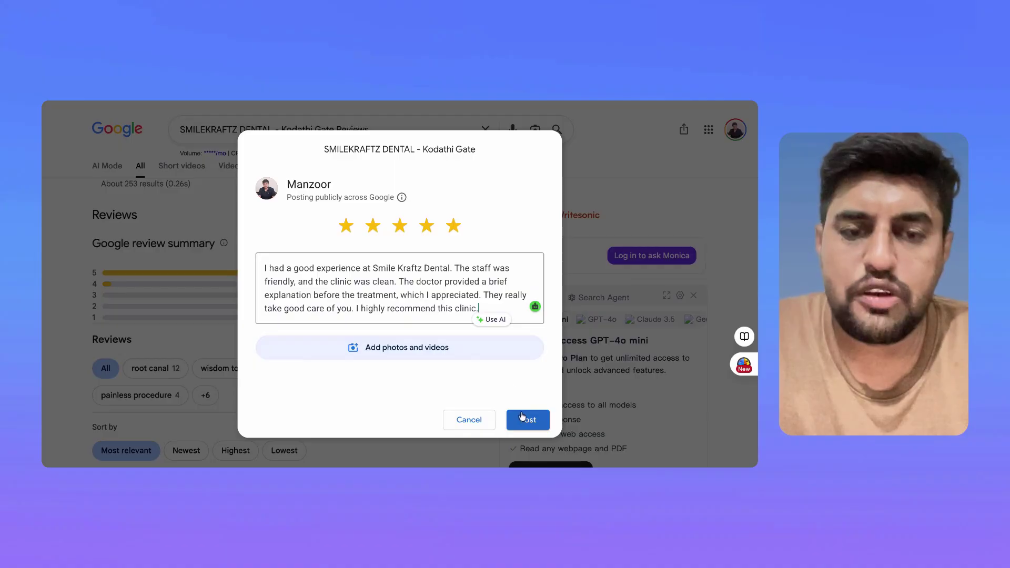
# Discard the unposted Google review and return to the Review Yaar draft page with its sharing options.
pyautogui.click(477, 419)
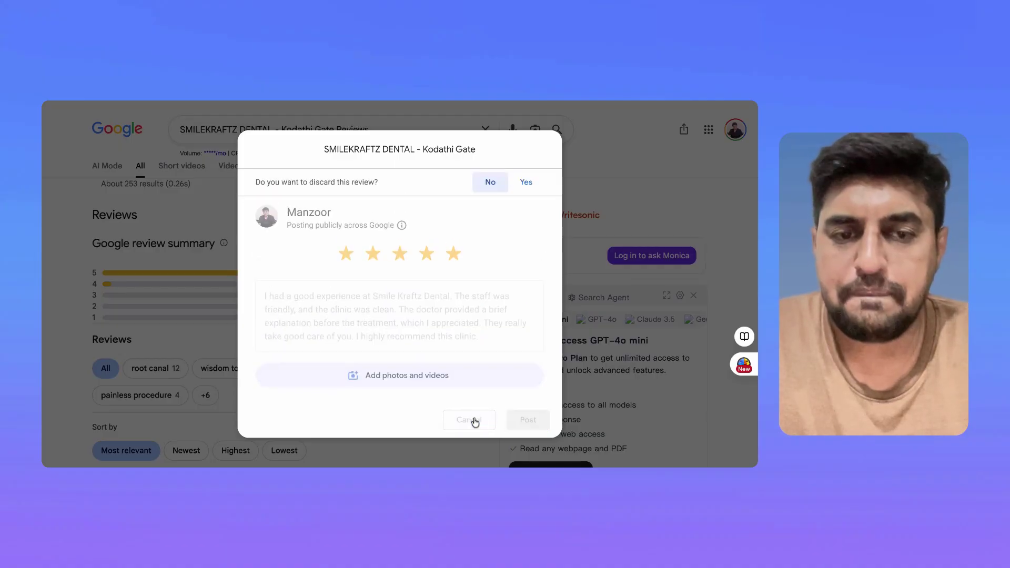
pyautogui.click(527, 186)
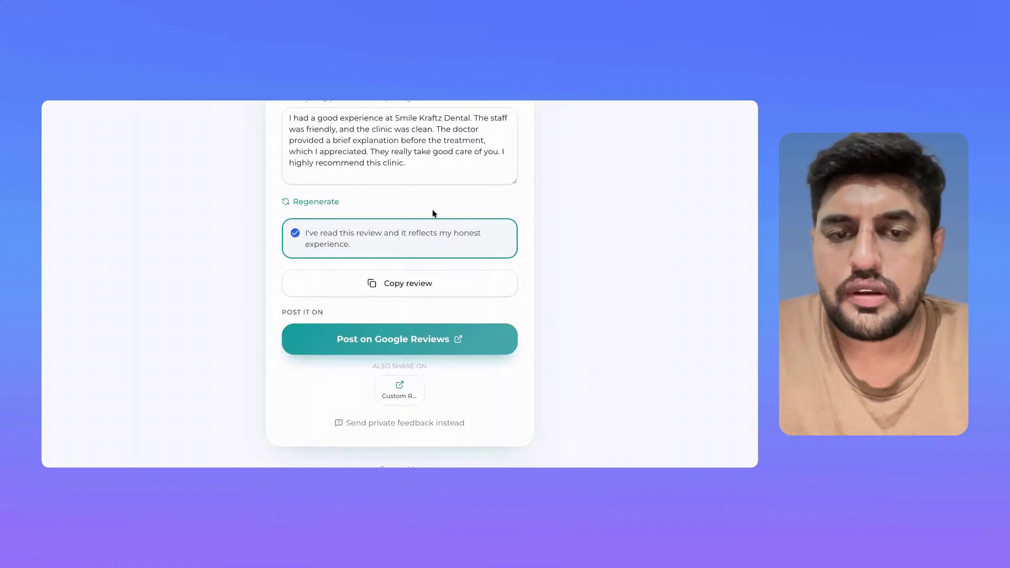
pyautogui.scroll(2, 431, 257)
pyautogui.scroll(-2, 433, 261)
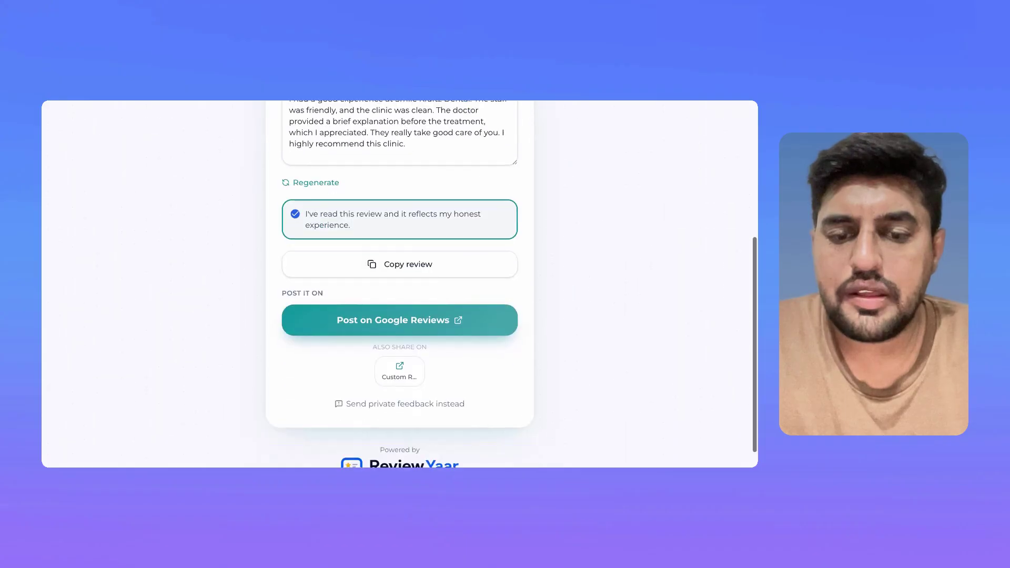
pyautogui.click(400, 349)
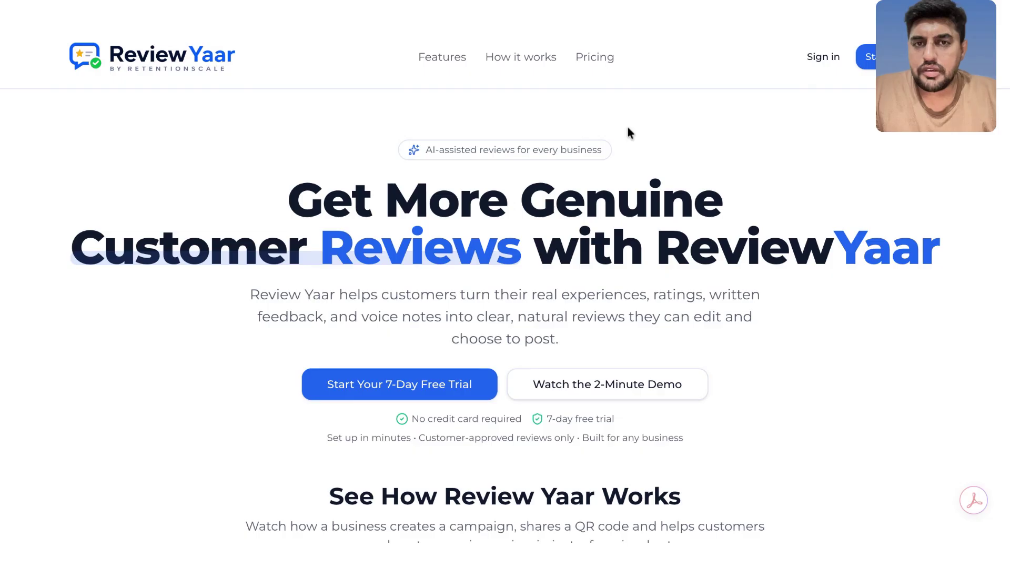
pyautogui.scroll(-1, 616, 247)
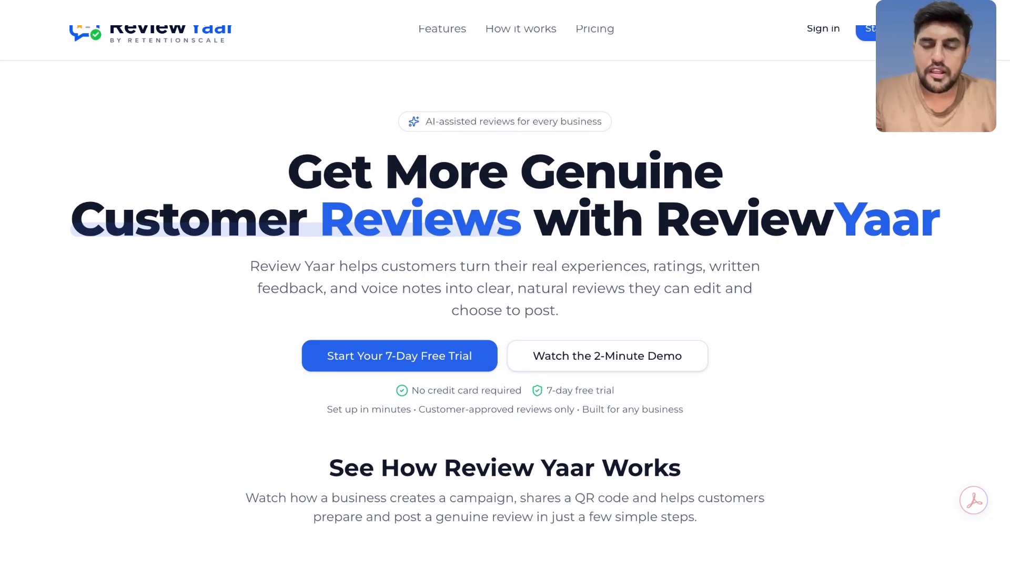
pyautogui.scroll(1, 635, 307)
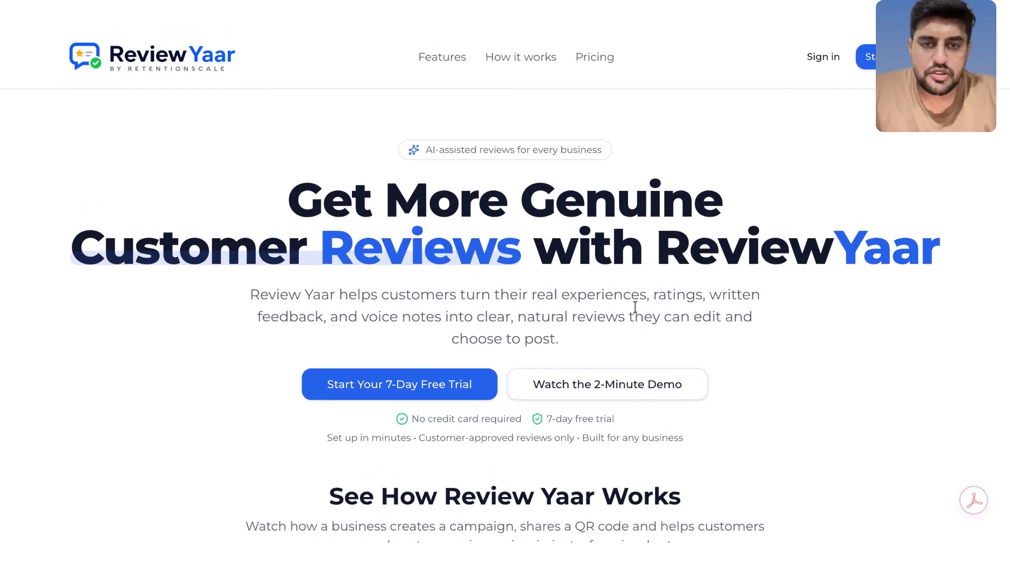
pyautogui.scroll(-5, 635, 307)
pyautogui.scroll(5, 506, 290)
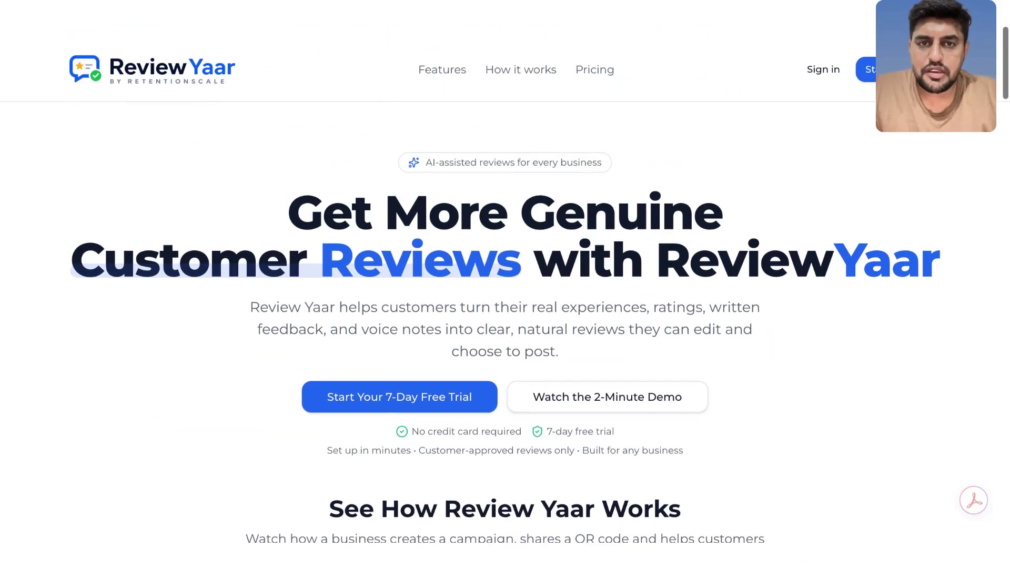
# Open the Review Yaar pricing page and compare the prices and features of the one-, two-, three- and five-business plans.
pyautogui.click(595, 59)
pyautogui.scroll(-1, 623, 235)
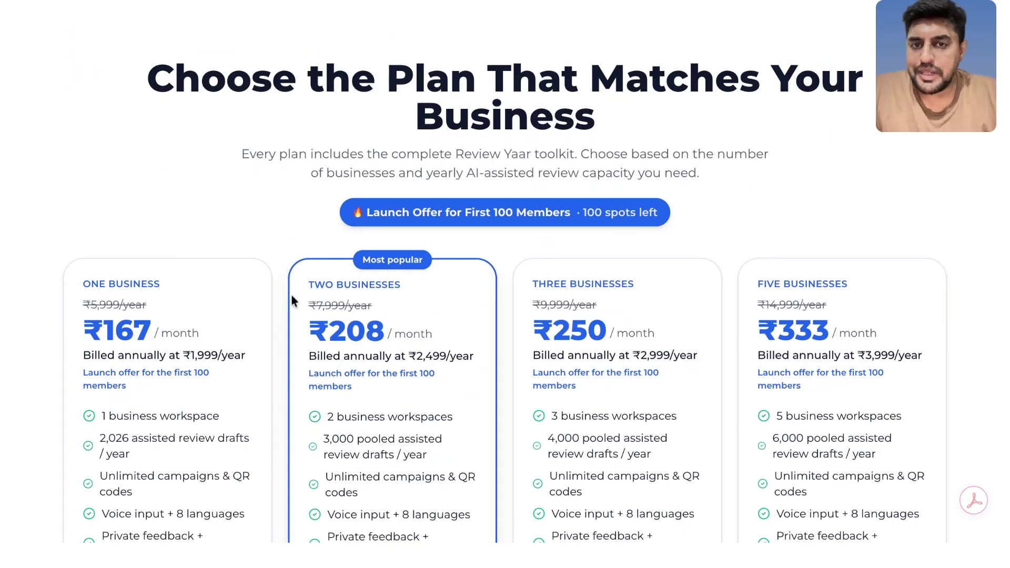
pyautogui.scroll(-1, 292, 296)
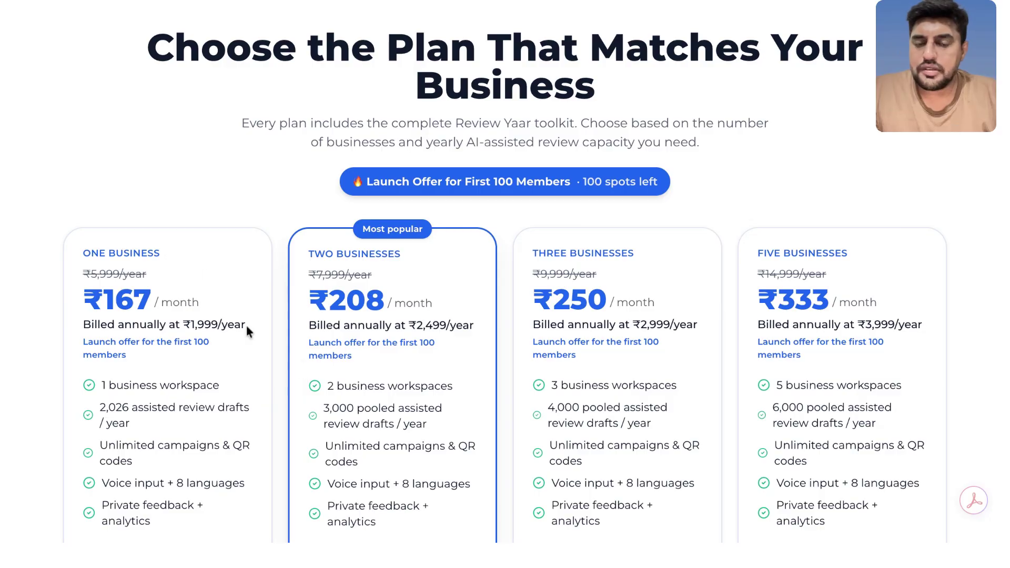
pyautogui.scroll(-2, 162, 329)
pyautogui.scroll(1, 163, 329)
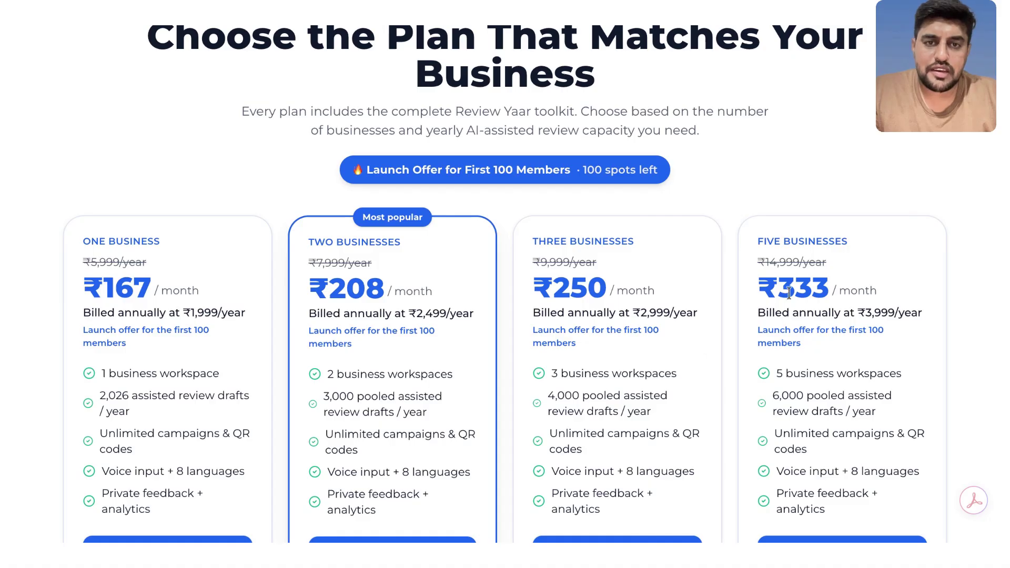
pyautogui.scroll(-3, 790, 293)
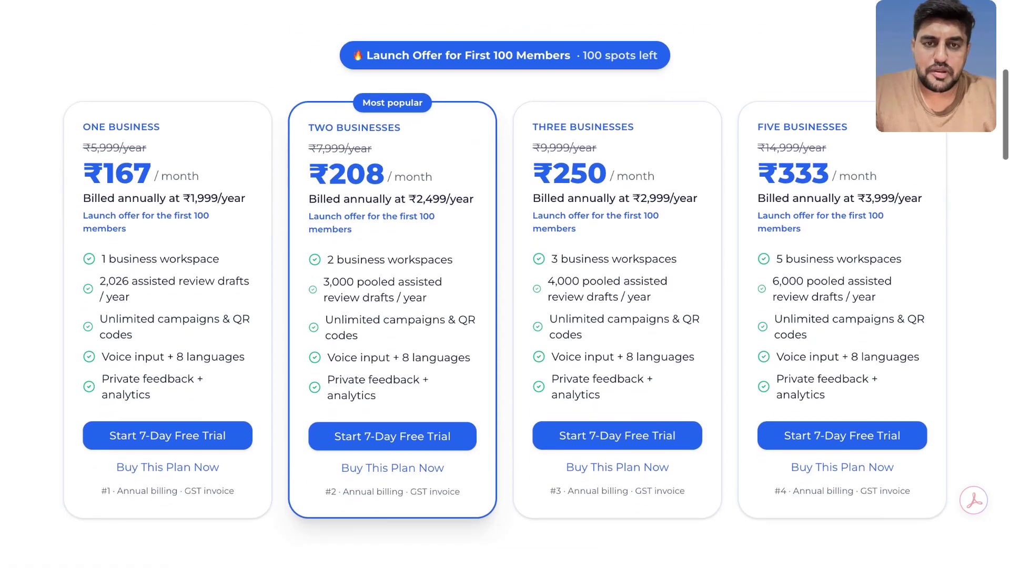
pyautogui.scroll(1, 803, 230)
pyautogui.scroll(-1, 804, 230)
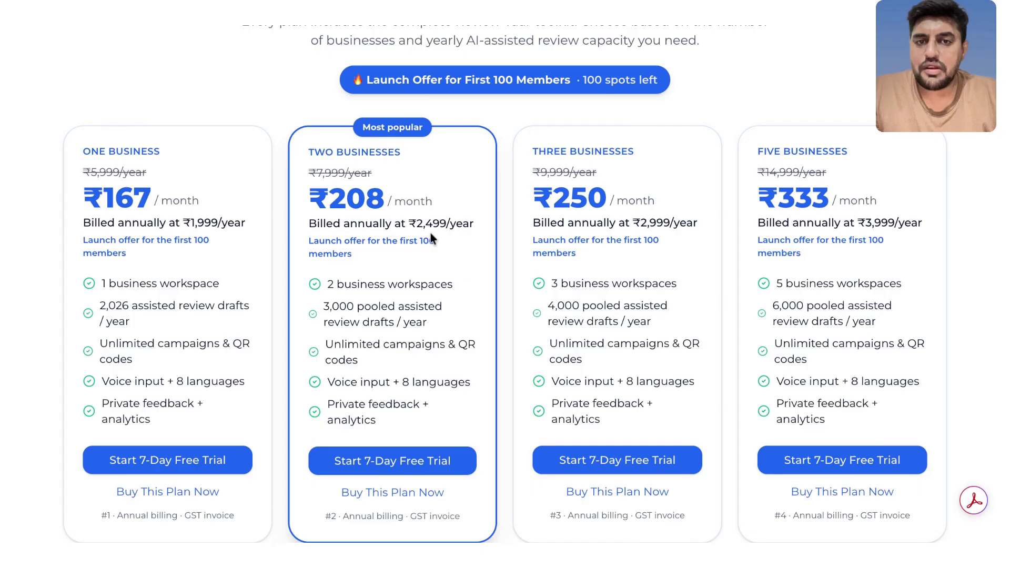
# Review the features included in every plan and the extra AI-assisted review credit packs, and return to the plan cards.
pyautogui.scroll(-3, 430, 238)
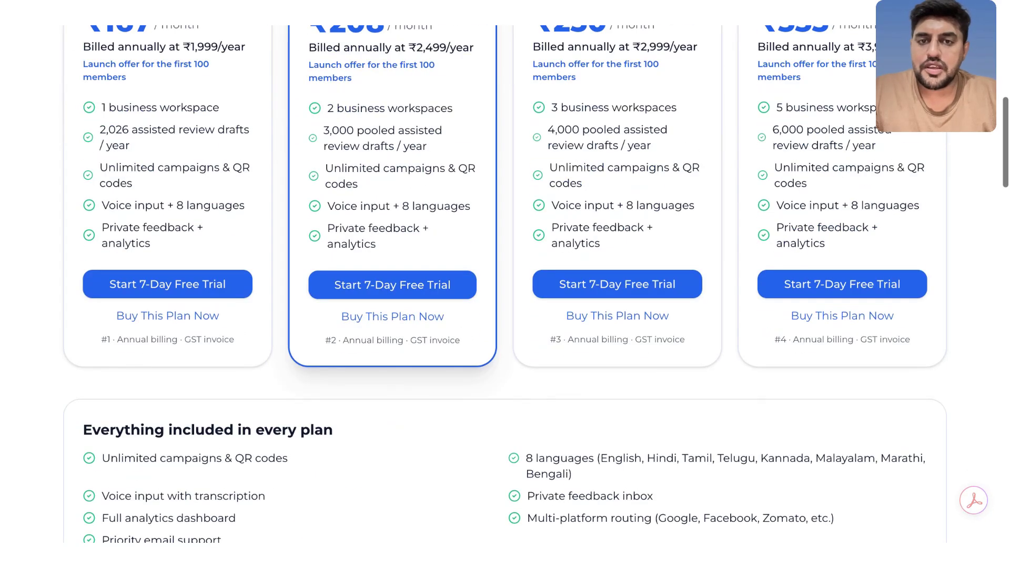
pyautogui.scroll(-7, 410, 228)
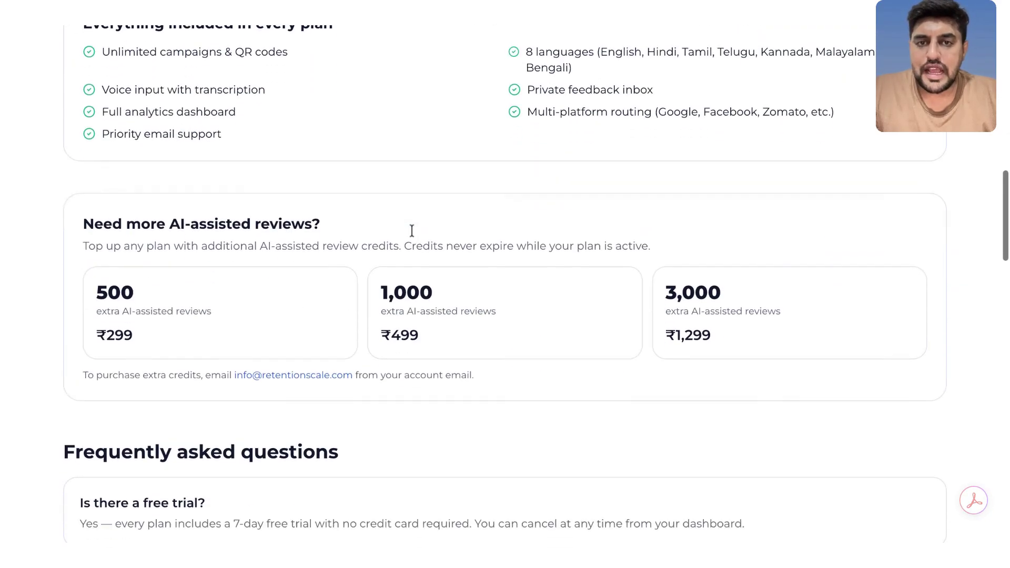
pyautogui.scroll(5, 410, 228)
pyautogui.scroll(10, 505, 284)
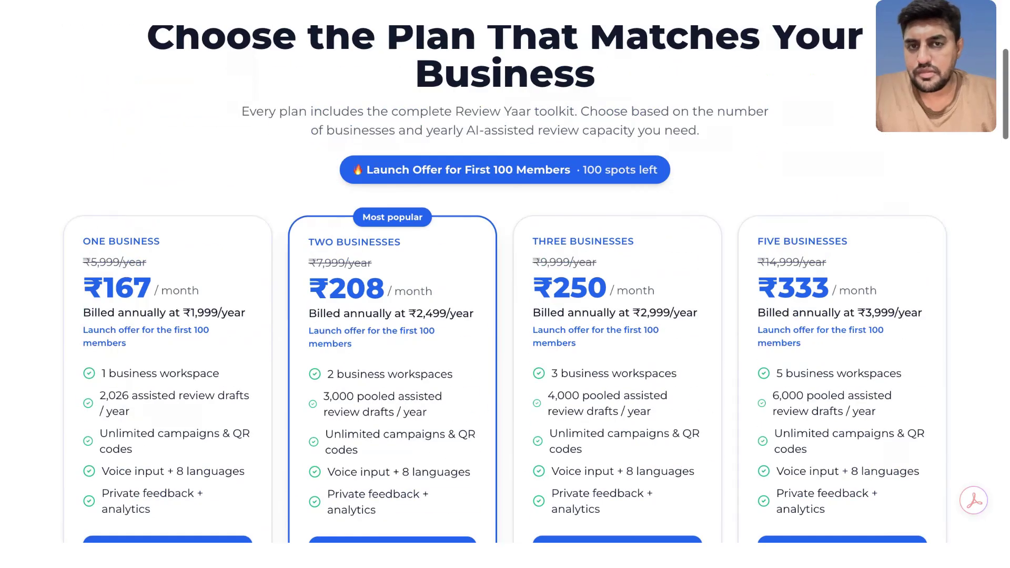